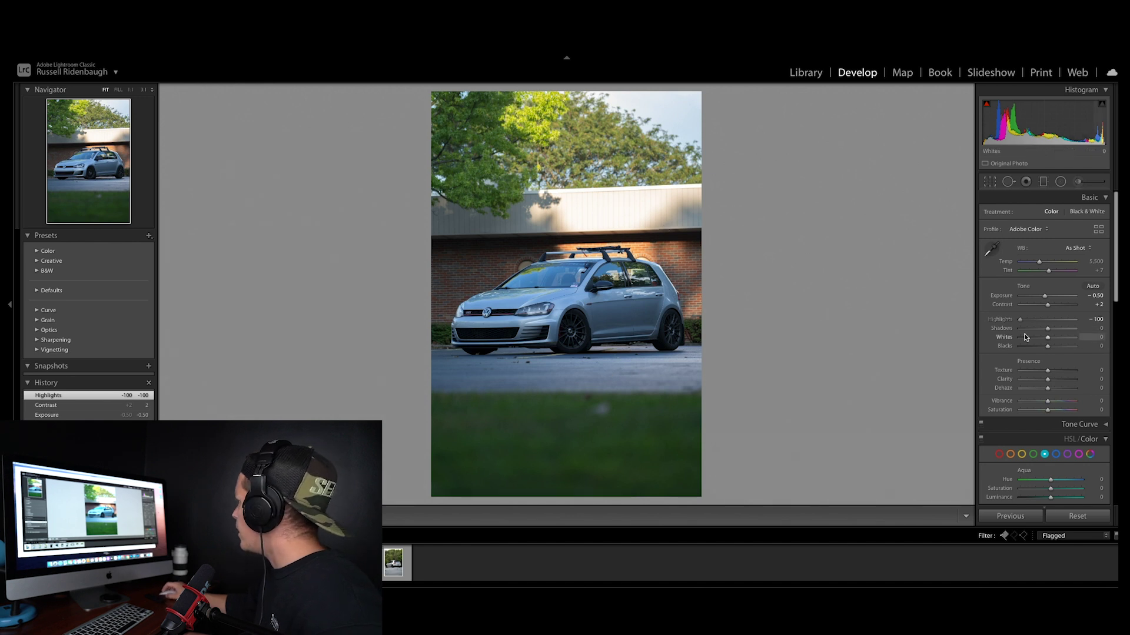
# Set the photo's Contrast to +13, Shadows +55, Whites −16, Blacks −12, Texture +7, Clarity +8, Dehaze +6, Vibrance −11 and Saturation −6
pyautogui.moveTo(1053, 333); pyautogui.dragTo(1053, 393)
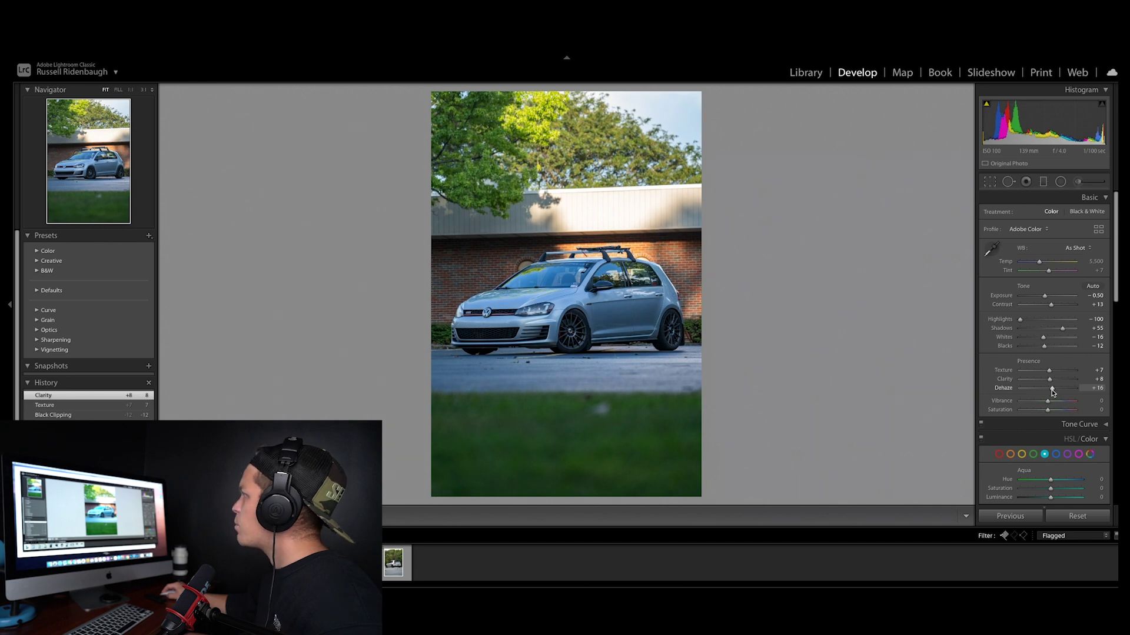
pyautogui.moveTo(1052, 392)
pyautogui.mouseDown()
pyautogui.moveTo(1064, 389)
pyautogui.moveTo(1045, 405)
pyautogui.mouseUp()
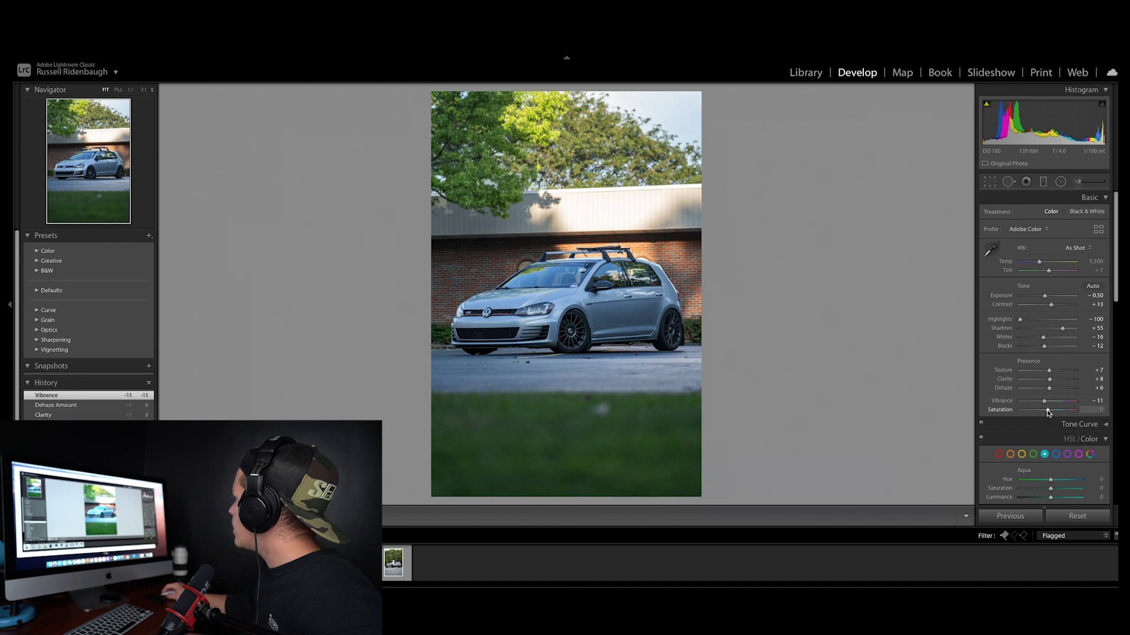
pyautogui.moveTo(1047, 413); pyautogui.dragTo(1046, 413)
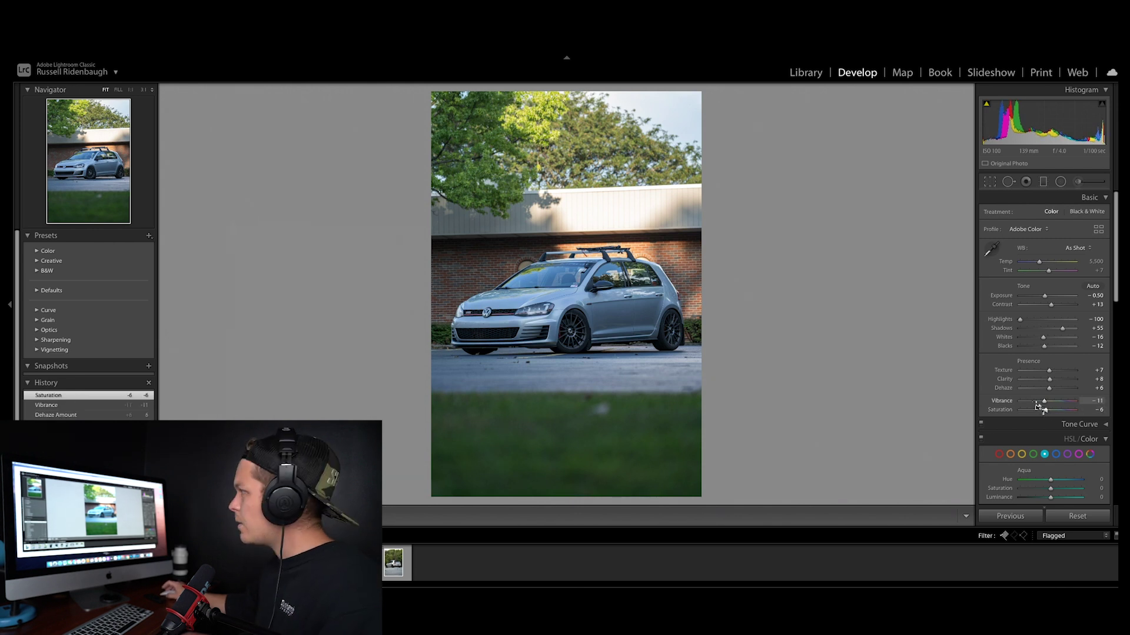
# Warm the photo's white balance by setting the temperature to 7,379
pyautogui.scroll(1, 1086, 353)
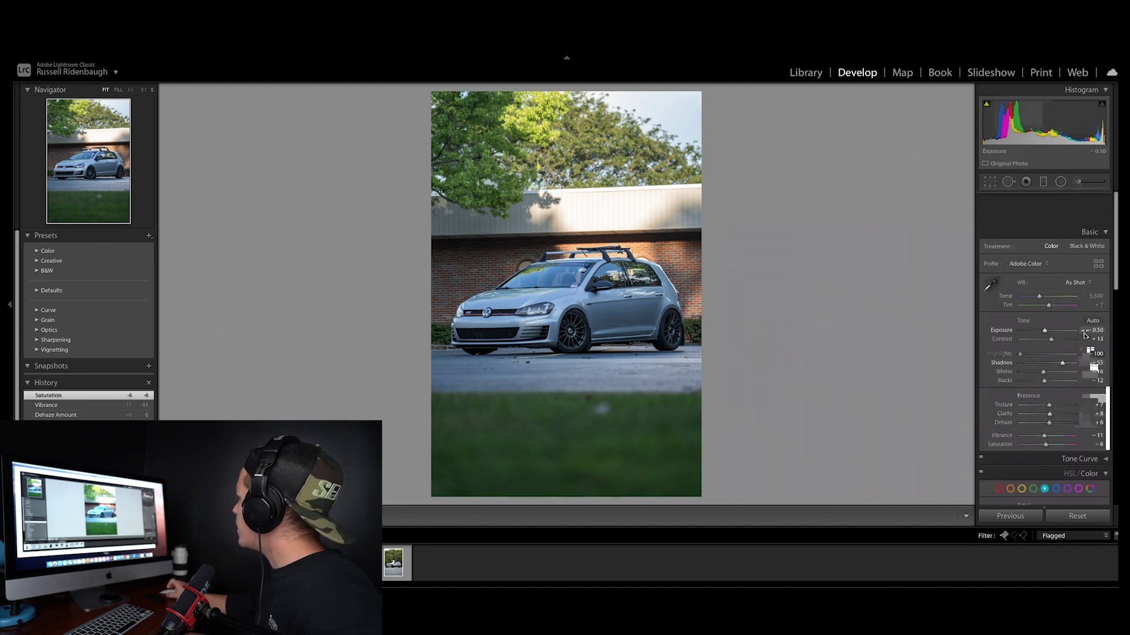
pyautogui.scroll(-1, 1086, 334)
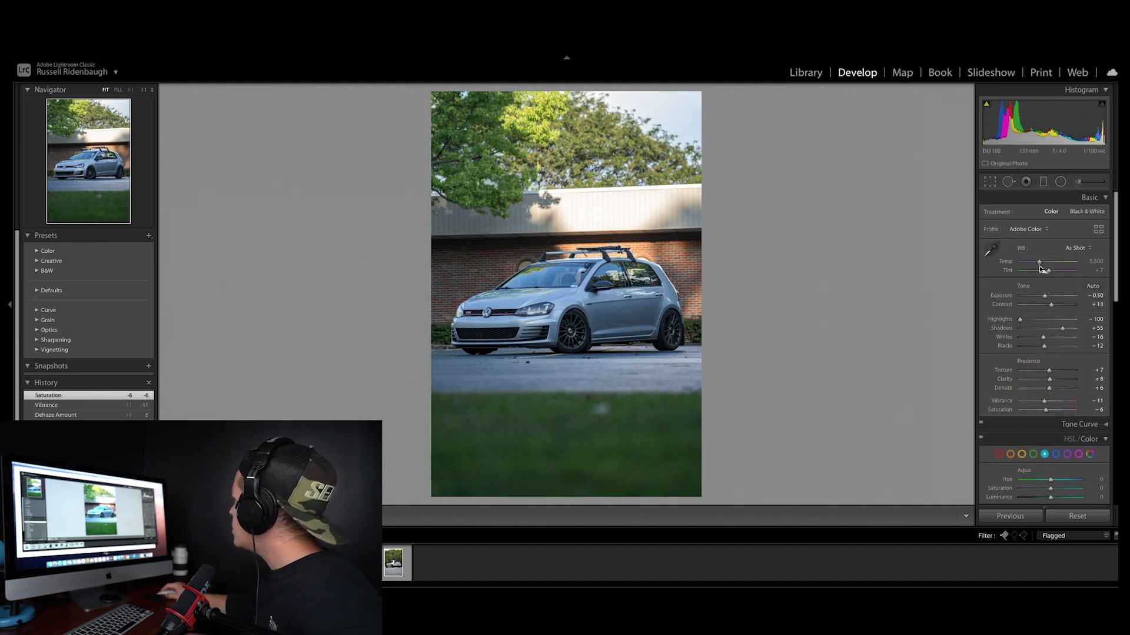
pyautogui.moveTo(1039, 266); pyautogui.dragTo(1049, 266)
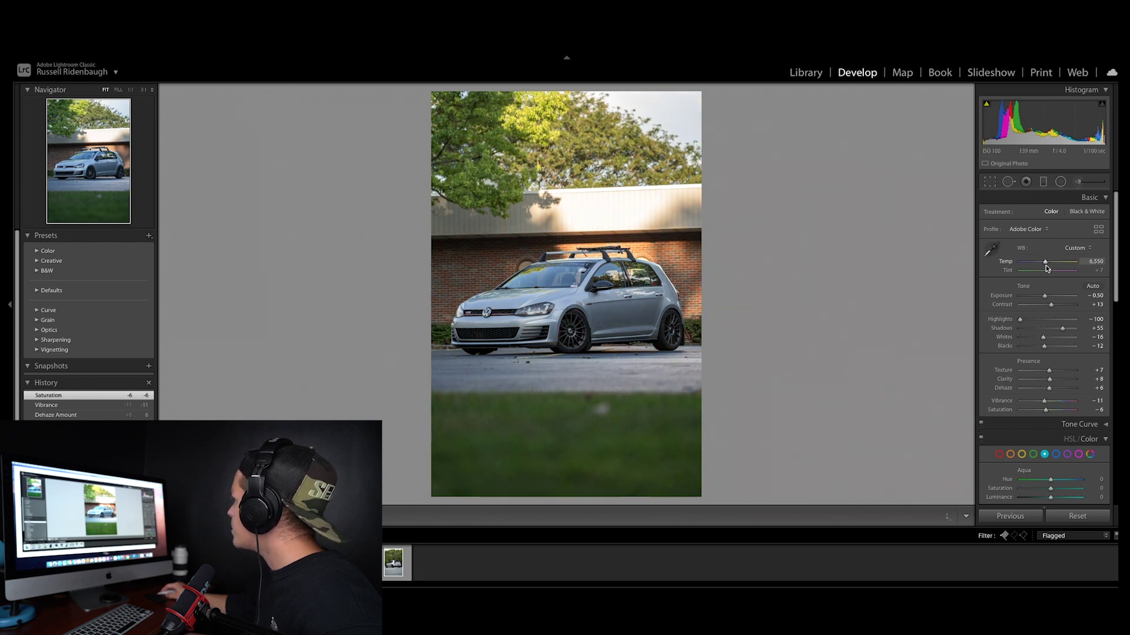
pyautogui.moveTo(1048, 269); pyautogui.dragTo(1048, 266)
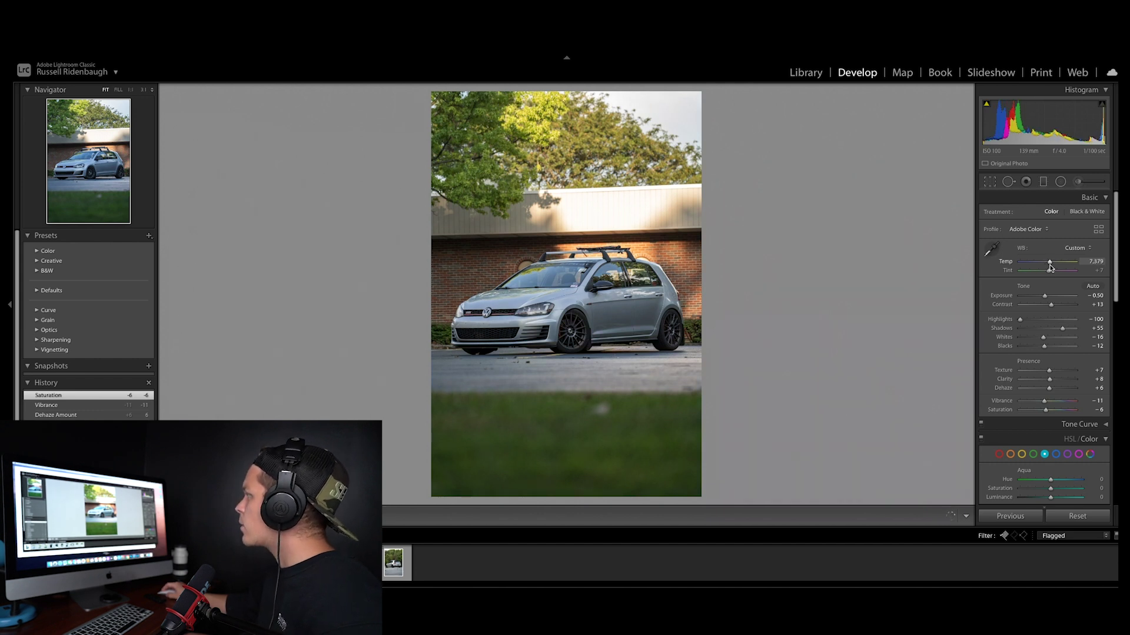
# Mute the foliage and grass by setting yellow saturation to −59 and green saturation to −38
pyautogui.scroll(-1, 1044, 267)
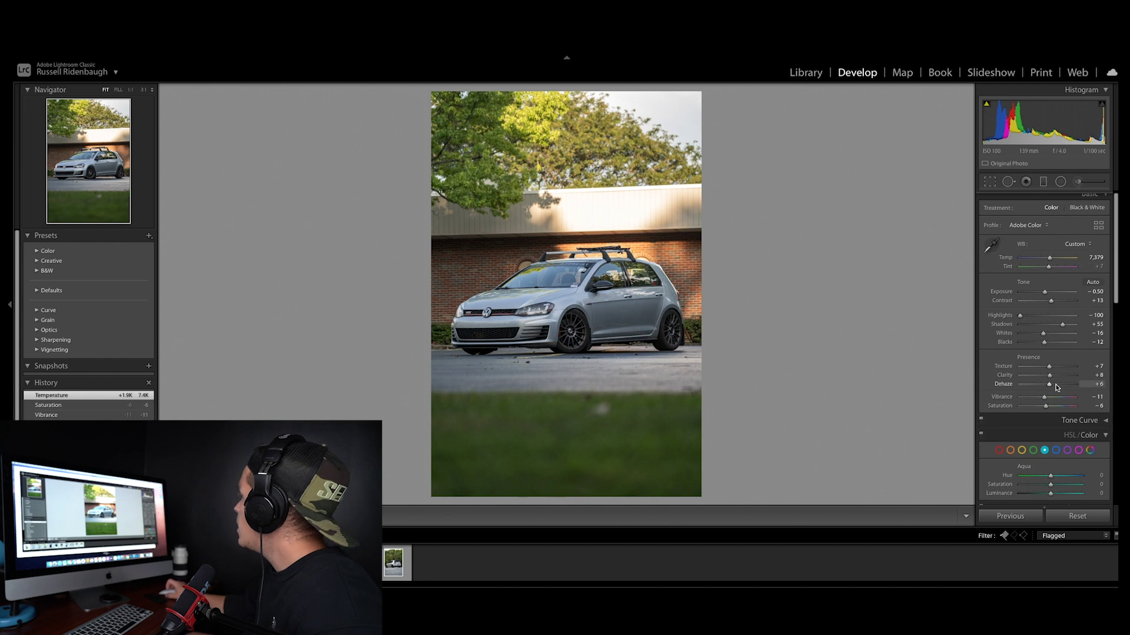
pyautogui.scroll(-5, 1057, 387)
pyautogui.scroll(-1, 1058, 387)
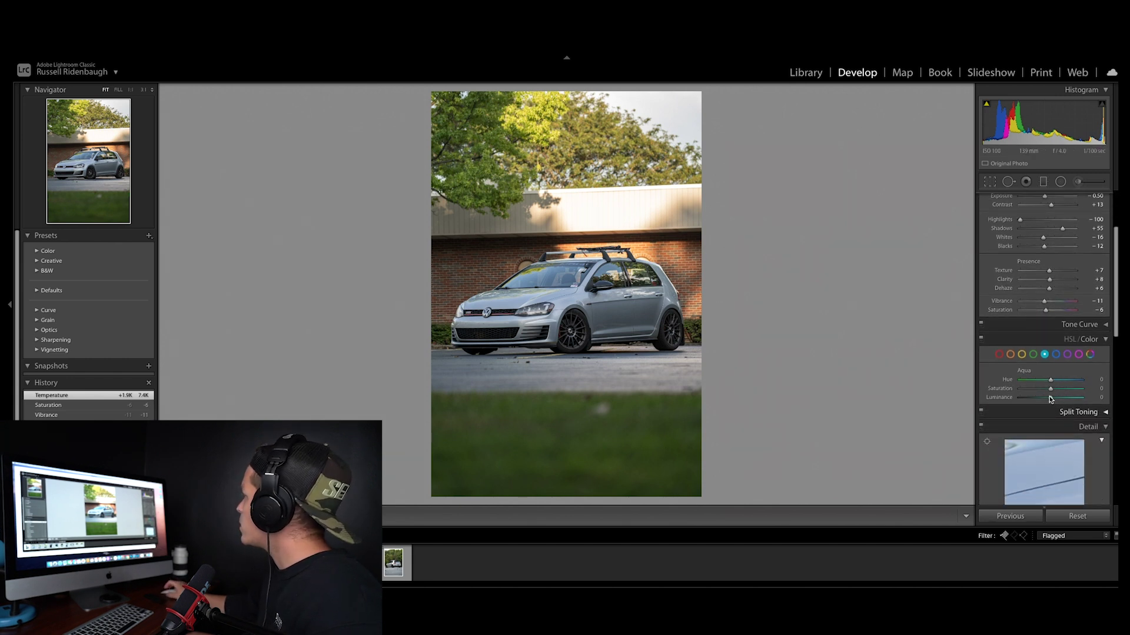
pyautogui.click(1021, 356)
pyautogui.moveTo(1037, 390); pyautogui.dragTo(1032, 391)
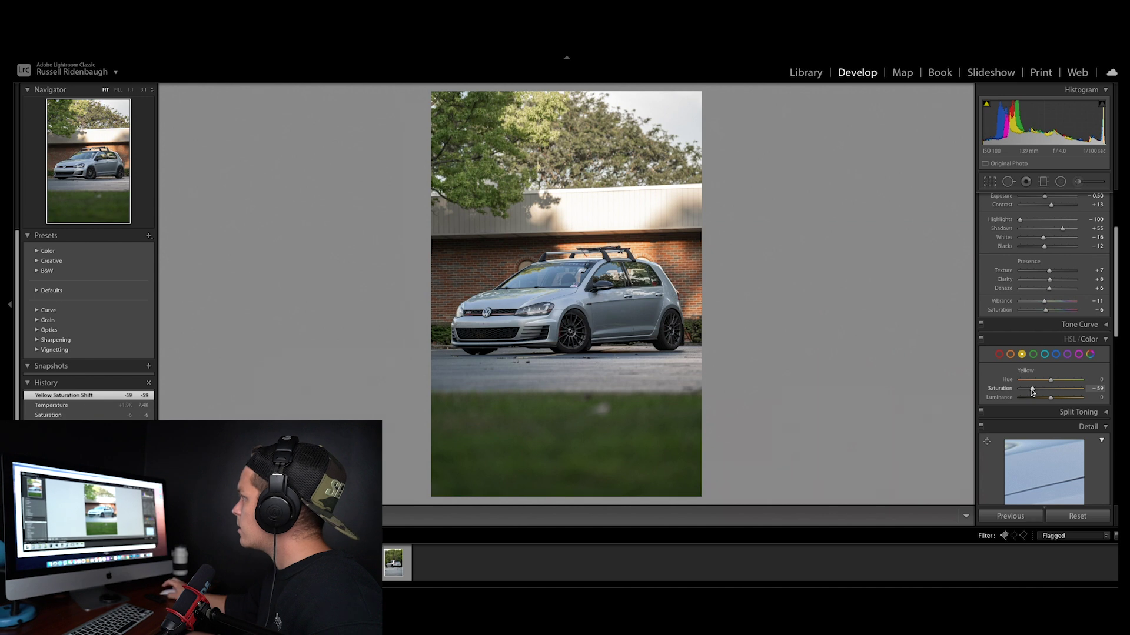
pyautogui.click(1034, 355)
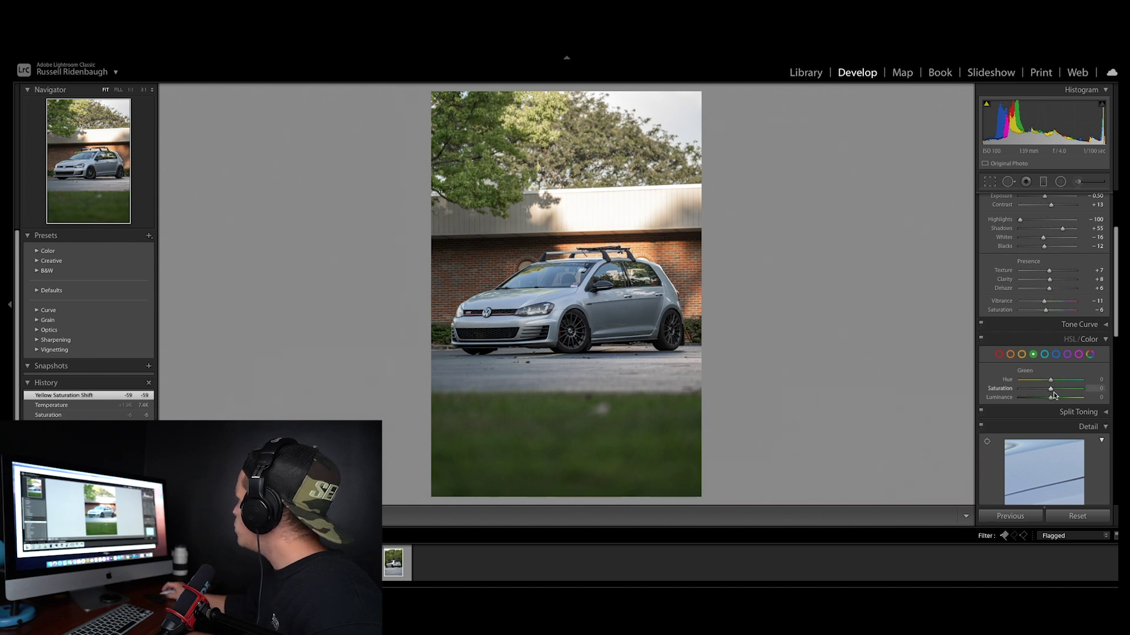
pyautogui.moveTo(1045, 392); pyautogui.dragTo(1035, 394)
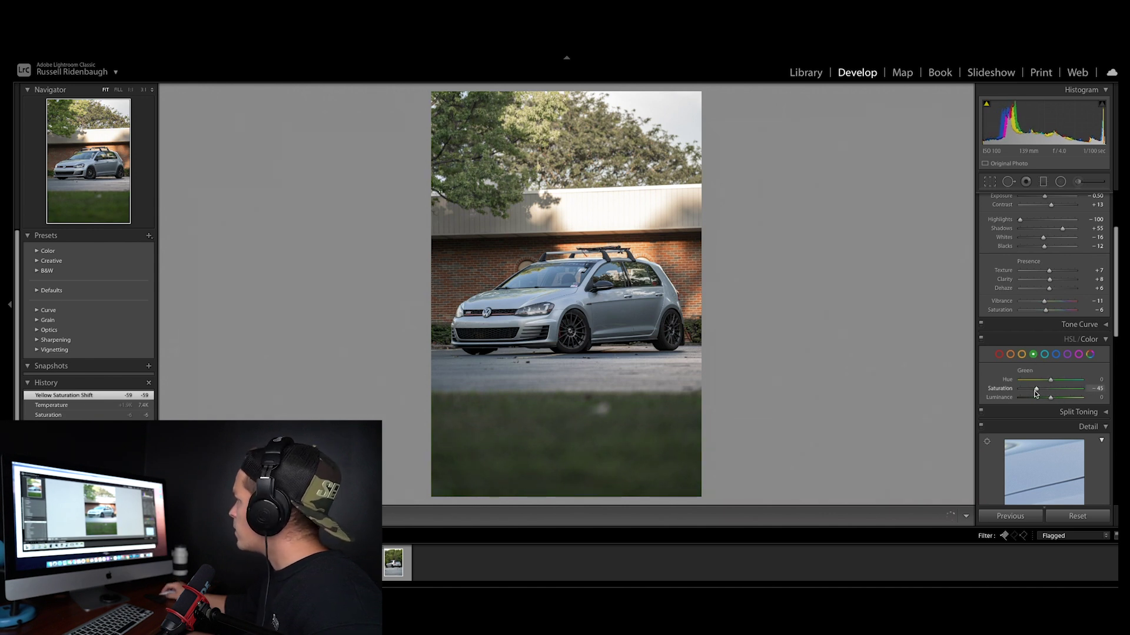
pyautogui.moveTo(1038, 393); pyautogui.dragTo(1038, 393)
# Set the orange saturation to −21 and the red saturation to +51
pyautogui.click(1011, 356)
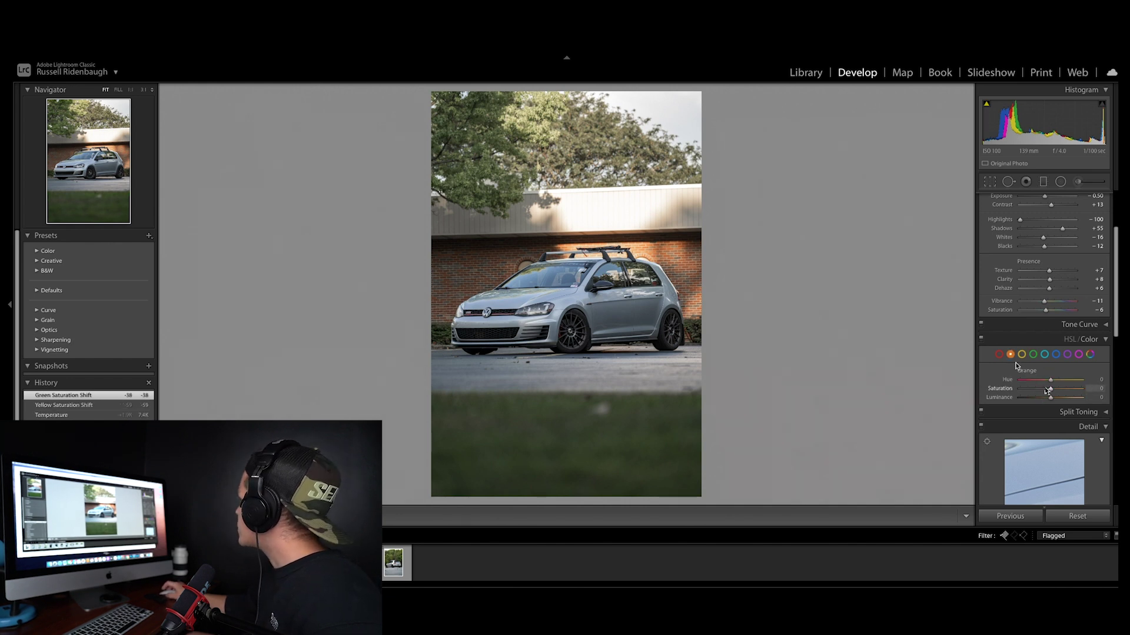
pyautogui.moveTo(1040, 390); pyautogui.dragTo(1041, 390)
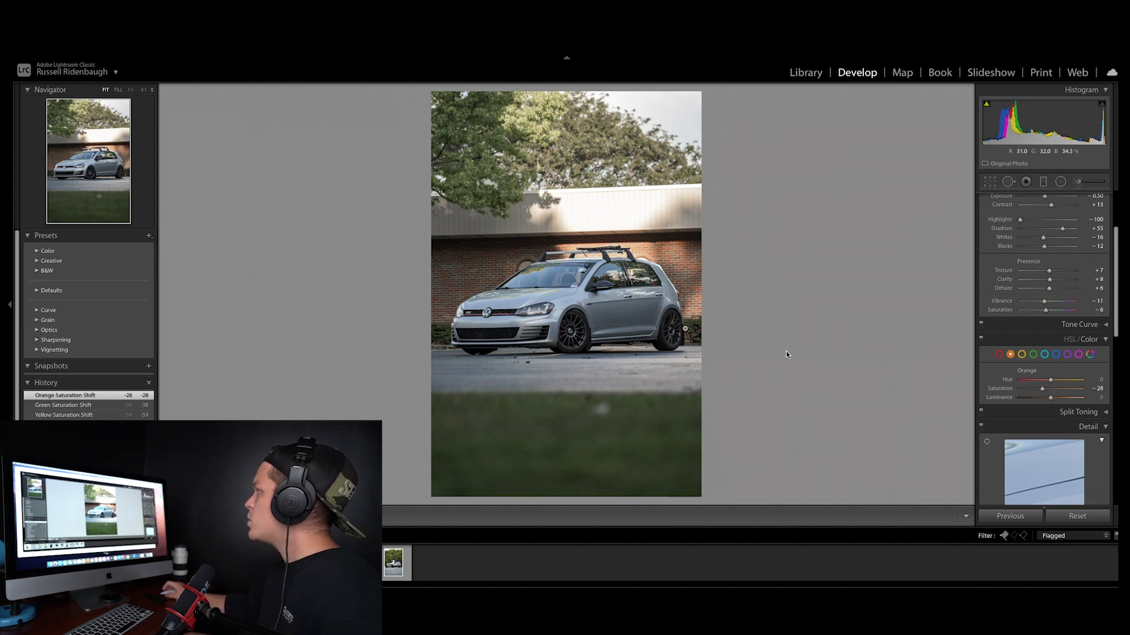
pyautogui.moveTo(1045, 389); pyautogui.dragTo(1044, 390)
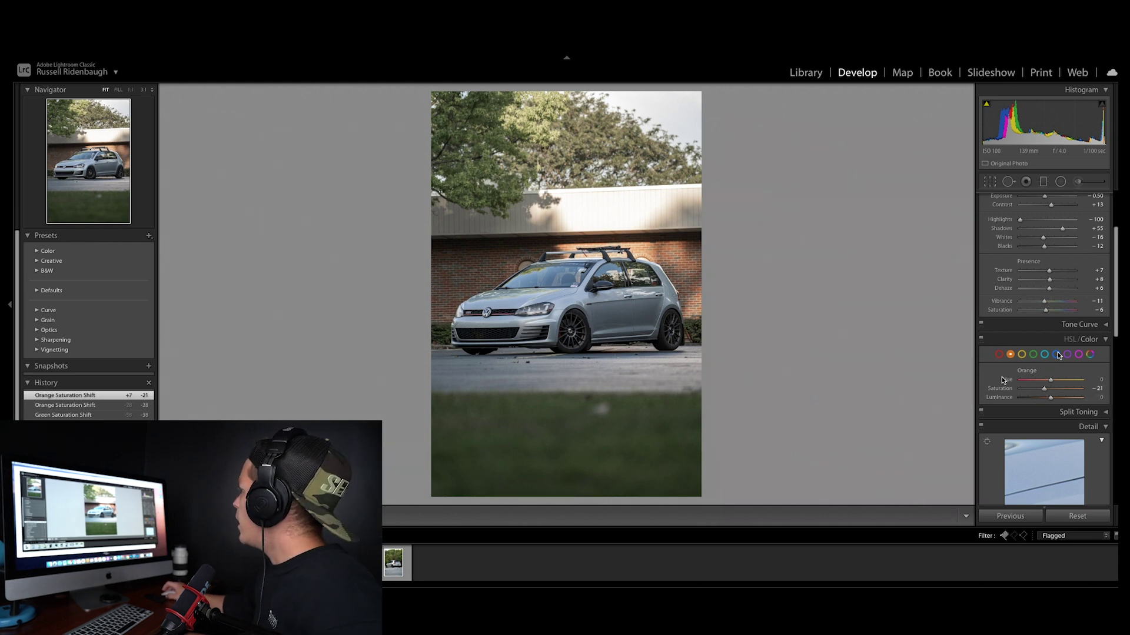
pyautogui.click(999, 354)
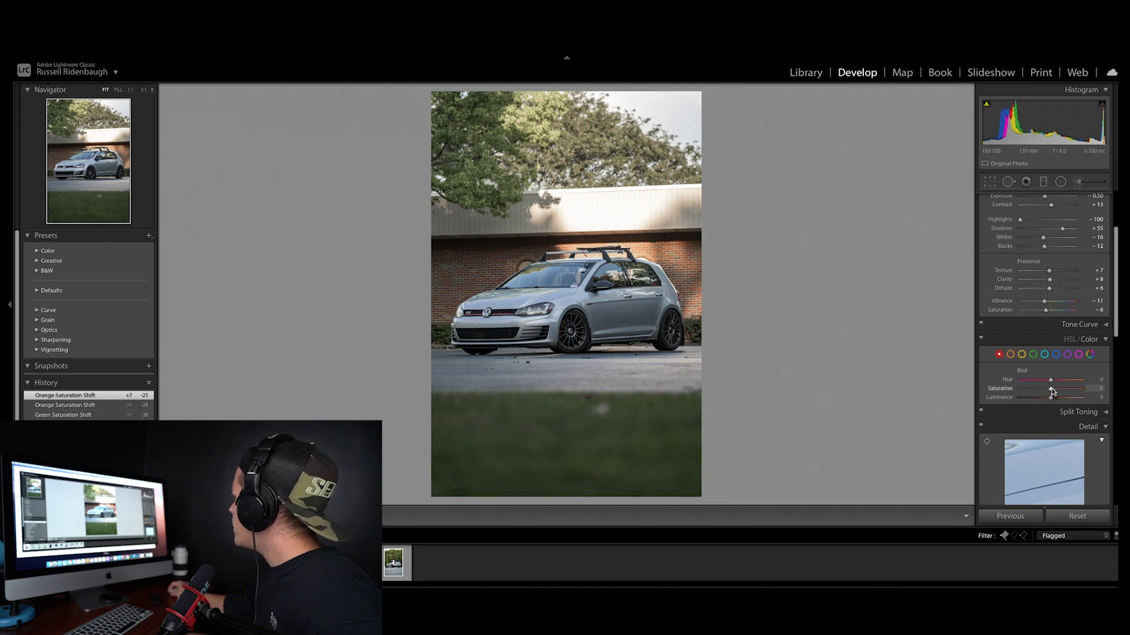
pyautogui.moveTo(1056, 391)
pyautogui.mouseDown()
pyautogui.moveTo(1073, 392)
pyautogui.moveTo(1051, 393)
pyautogui.mouseUp()
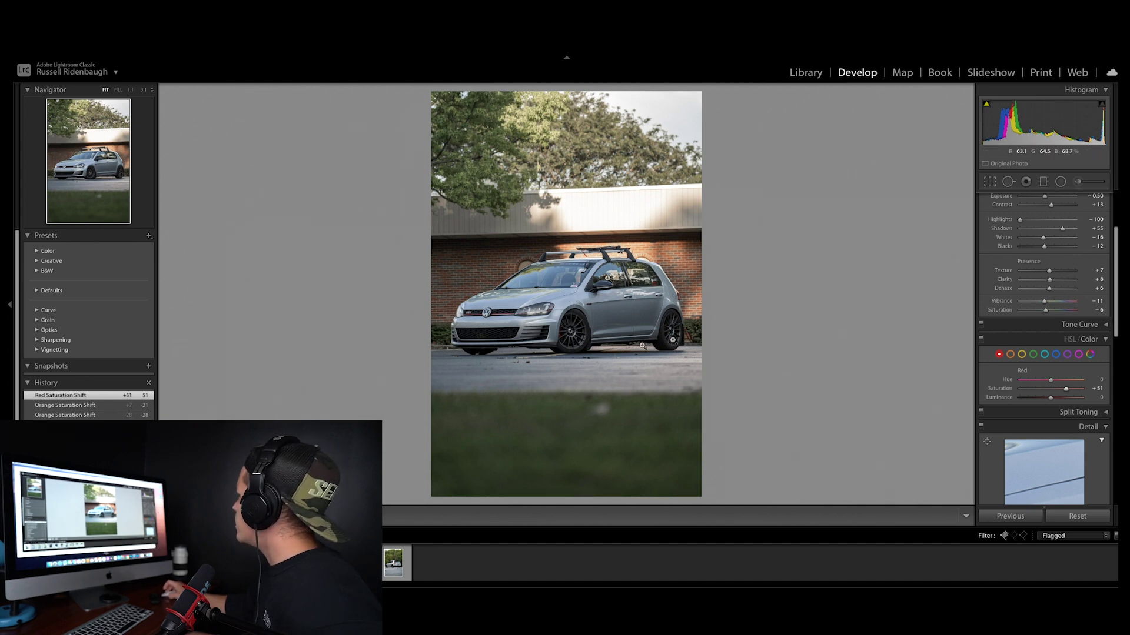
# Add a graduated filter from the photo's top edge down to the car, with Exposure −1.08 and Shadows 12
pyautogui.scroll(4, 1042, 194)
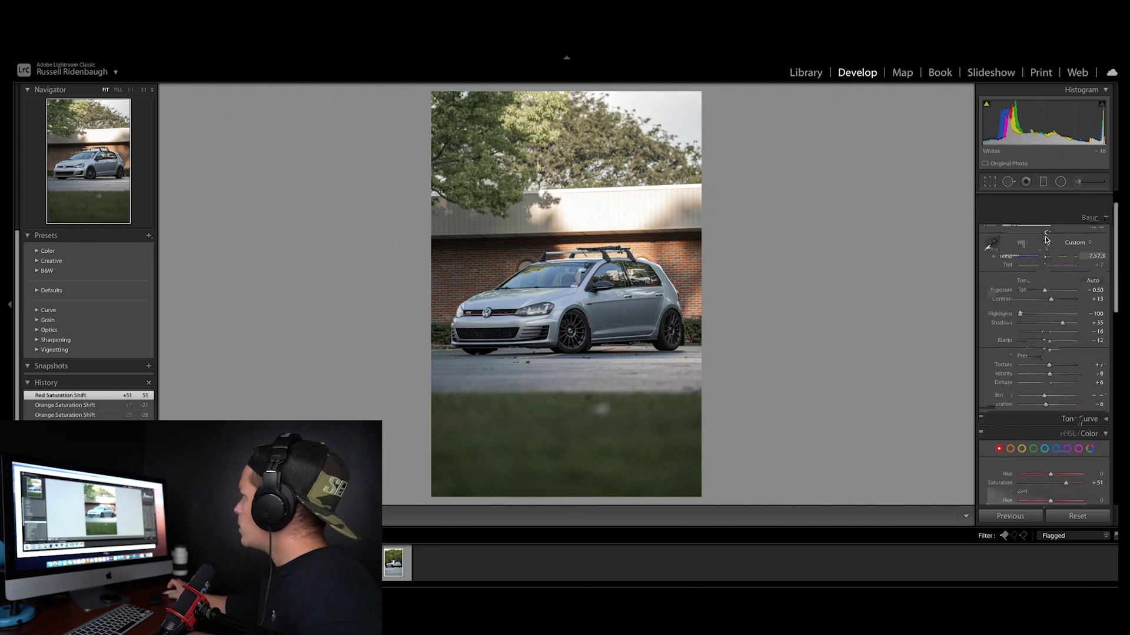
pyautogui.click(1042, 182)
pyautogui.moveTo(566, 90); pyautogui.dragTo(566, 321)
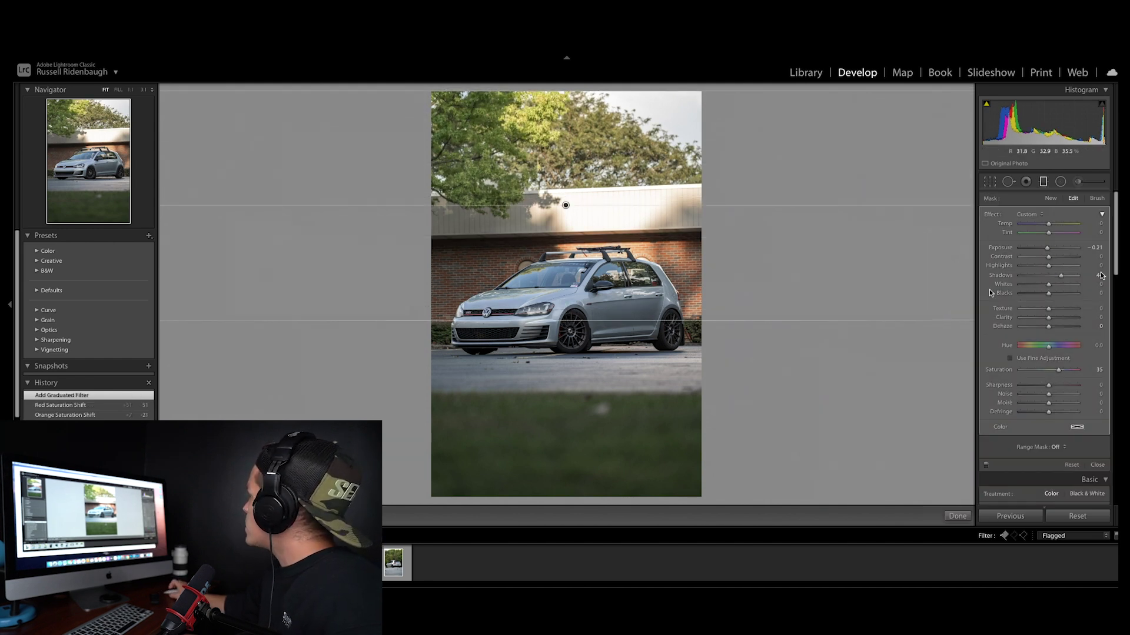
pyautogui.moveTo(1061, 275); pyautogui.dragTo(1039, 251)
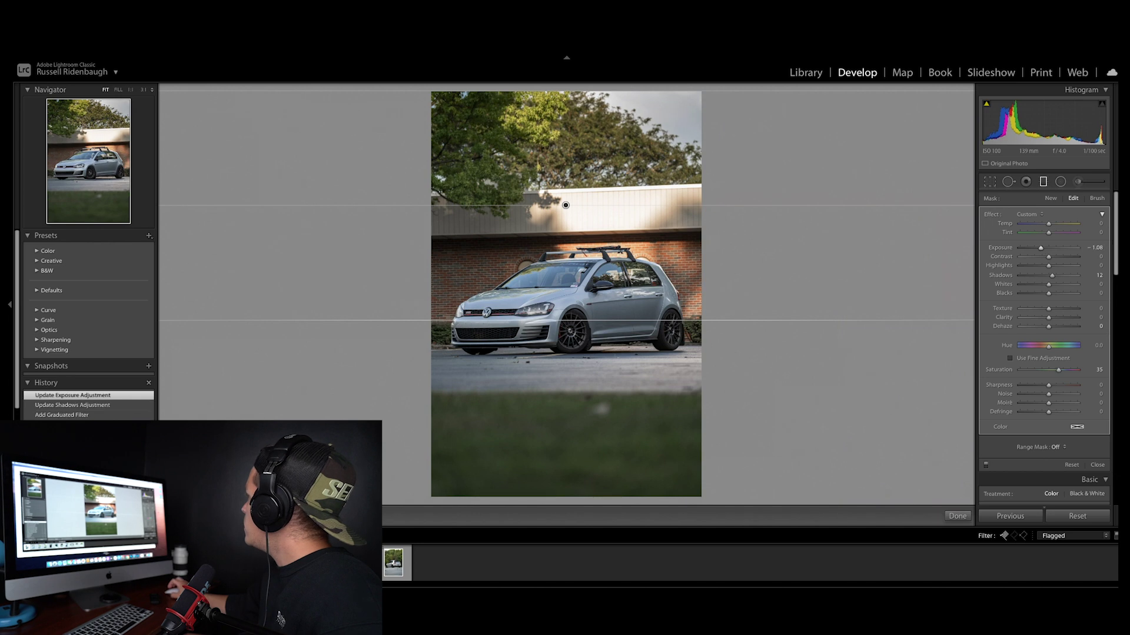
pyautogui.click(957, 516)
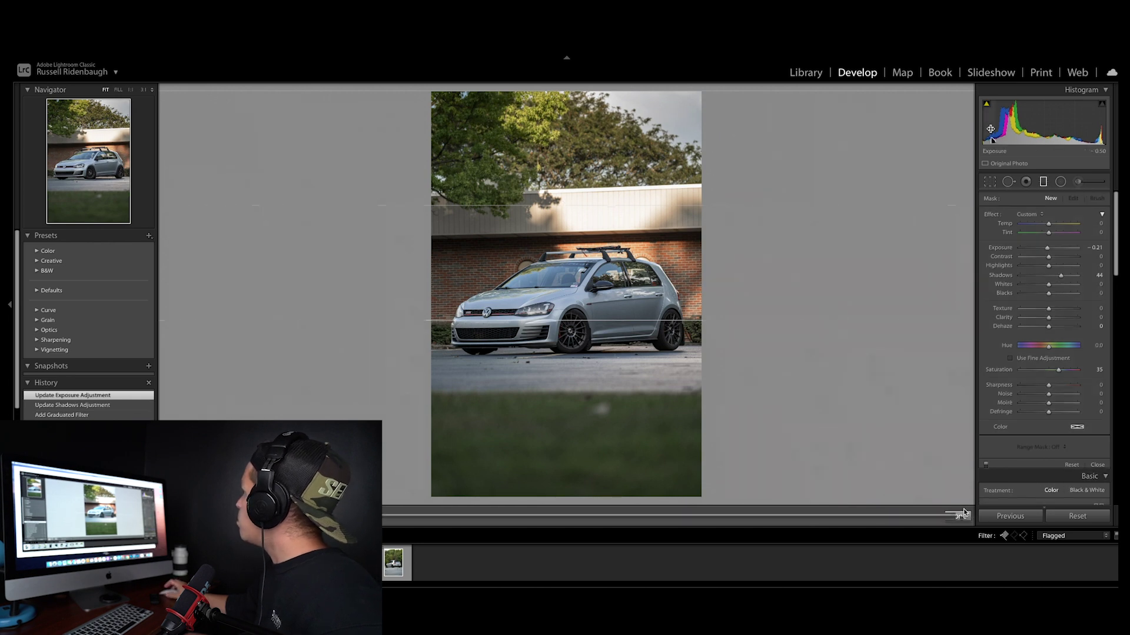
# Add a second graduated filter from the photo's bottom edge up to the car's roof area, with Exposure −0.56
pyautogui.click(1043, 182)
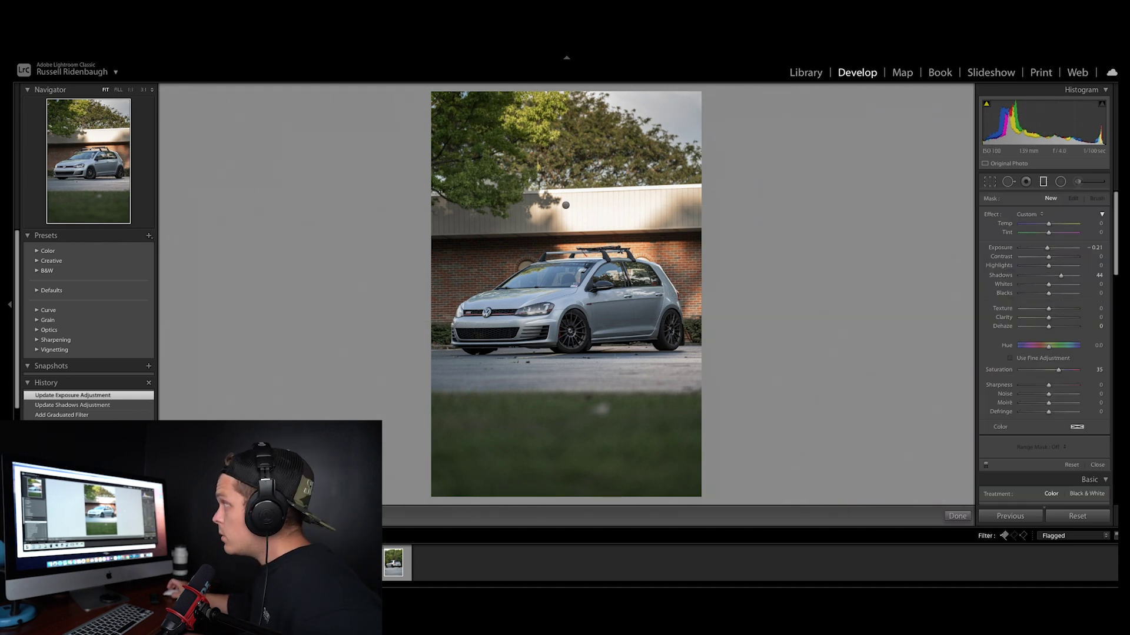
pyautogui.moveTo(542, 503); pyautogui.dragTo(544, 274)
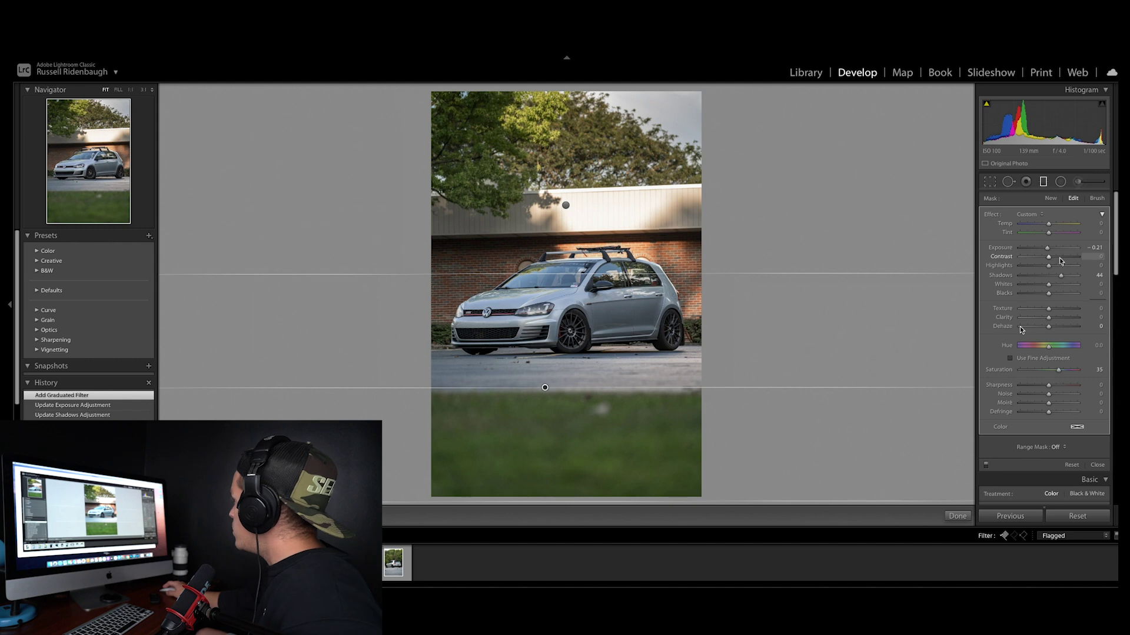
pyautogui.moveTo(1049, 251); pyautogui.dragTo(1044, 249)
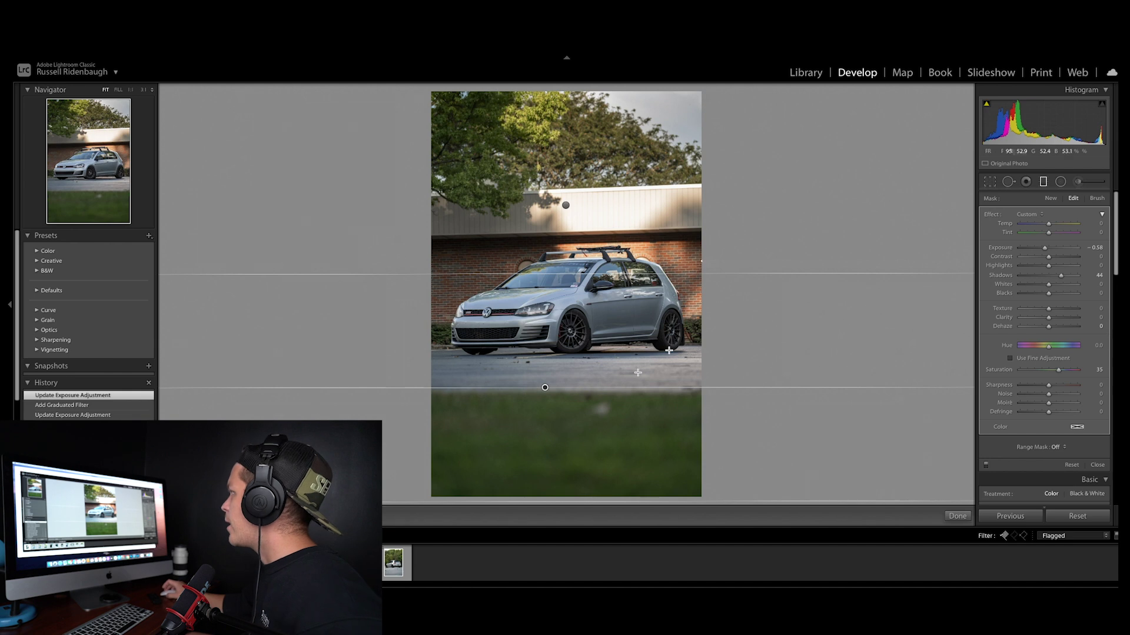
pyautogui.click(968, 521)
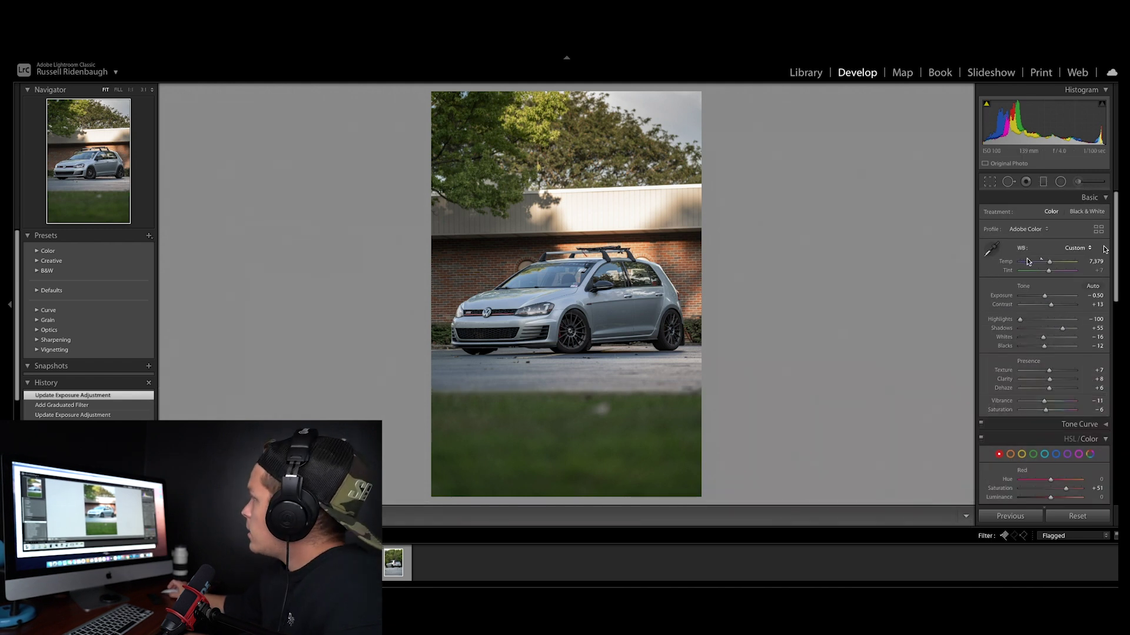
# Draw a slightly tilted radial filter around the car and invert its mask to affect the inside
pyautogui.click(1061, 184)
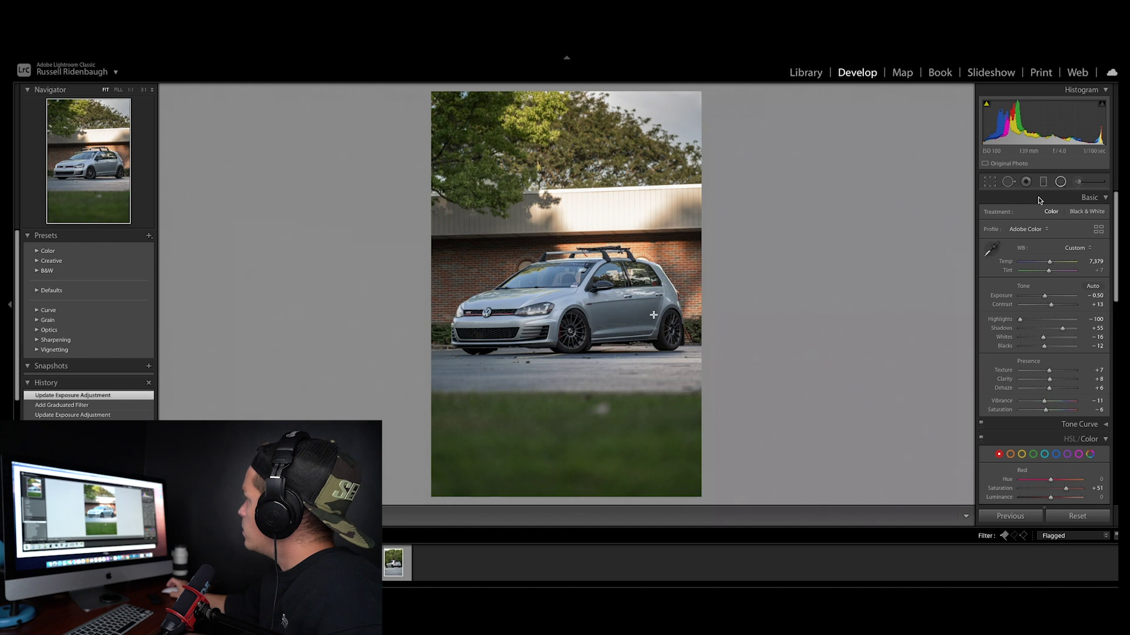
pyautogui.moveTo(565, 307); pyautogui.dragTo(718, 369)
pyautogui.moveTo(564, 247); pyautogui.dragTo(567, 238)
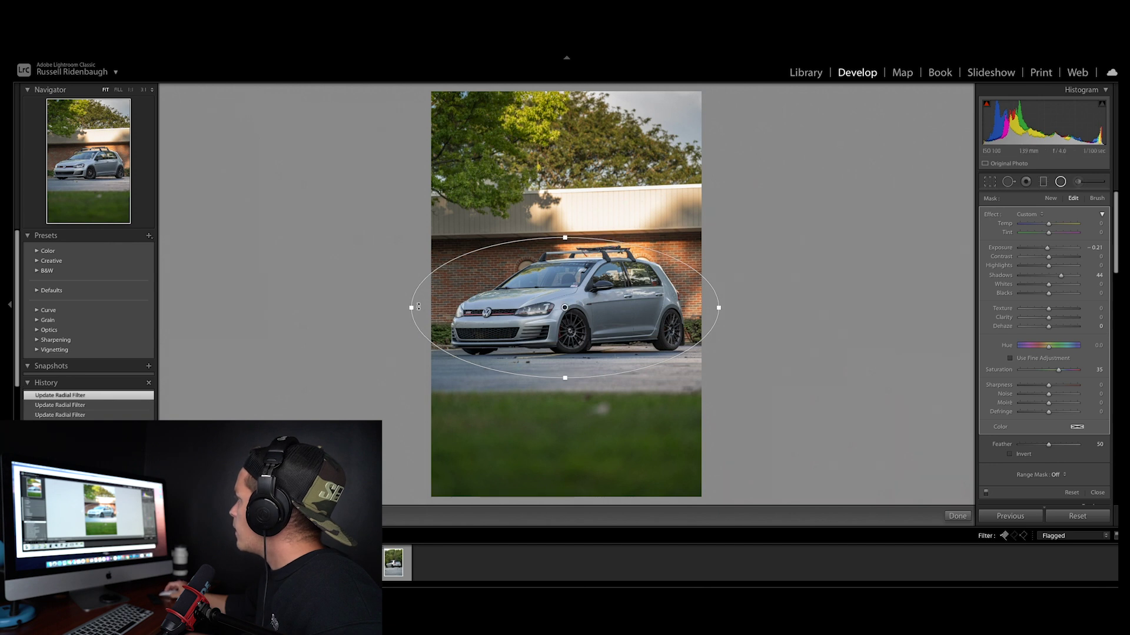
pyautogui.moveTo(537, 316); pyautogui.dragTo(547, 314)
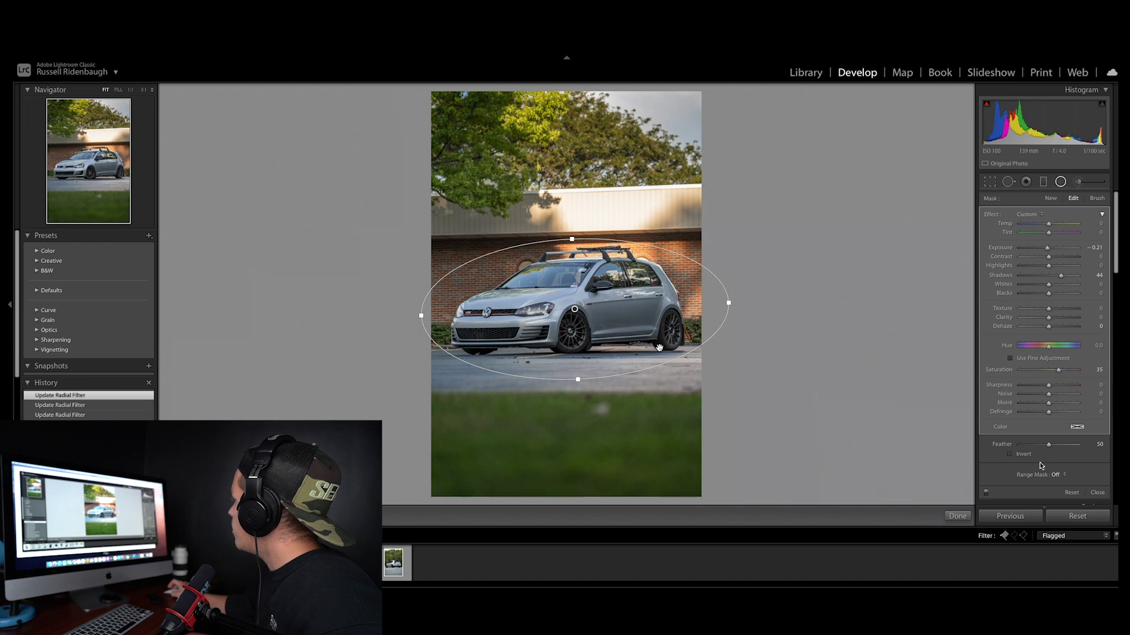
pyautogui.click(1010, 455)
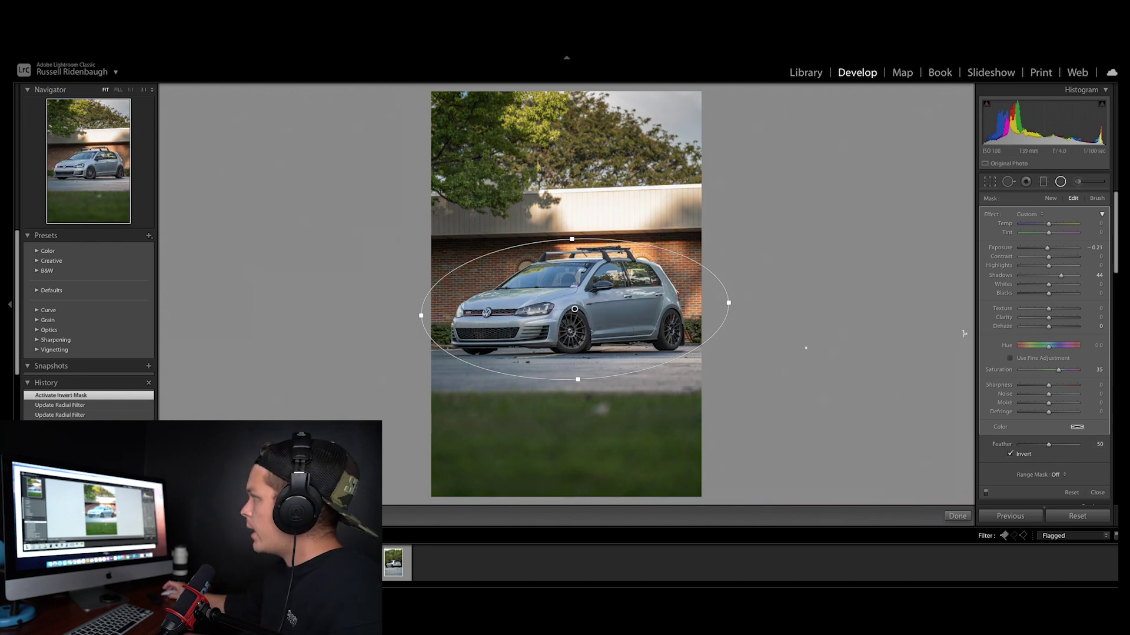
# Set the car's radial filter to Exposure −0.12, Contrast −2, Highlights −48, Shadows 23, Texture 8 and Clarity 6
pyautogui.doubleClick(1050, 280)
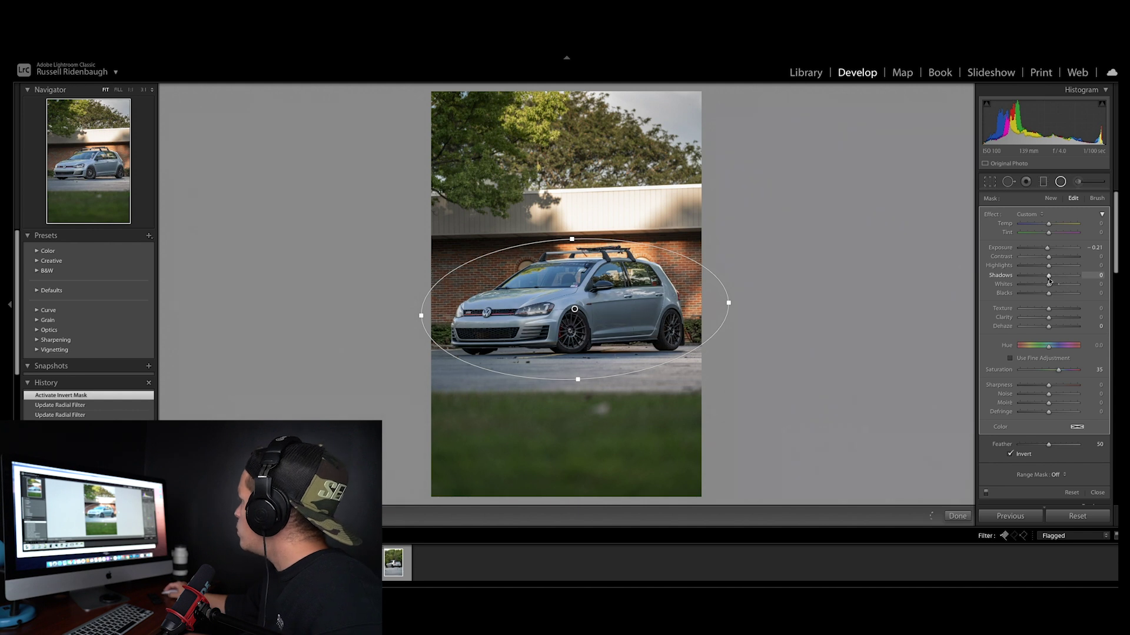
pyautogui.moveTo(1050, 281); pyautogui.dragTo(1049, 252)
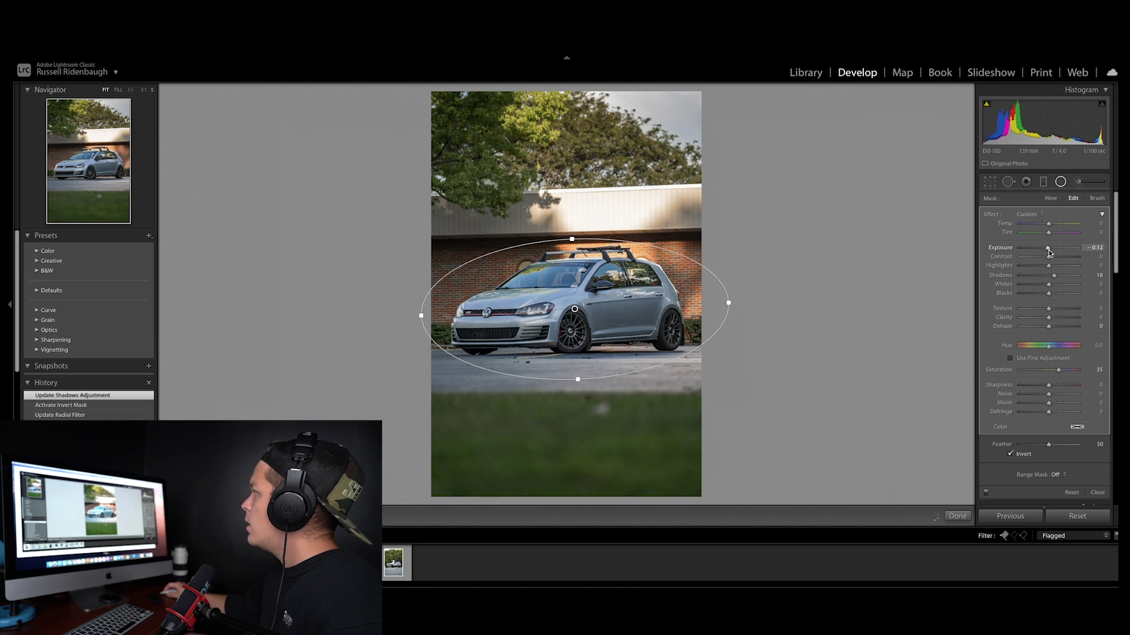
pyautogui.scroll(-1, 1050, 253)
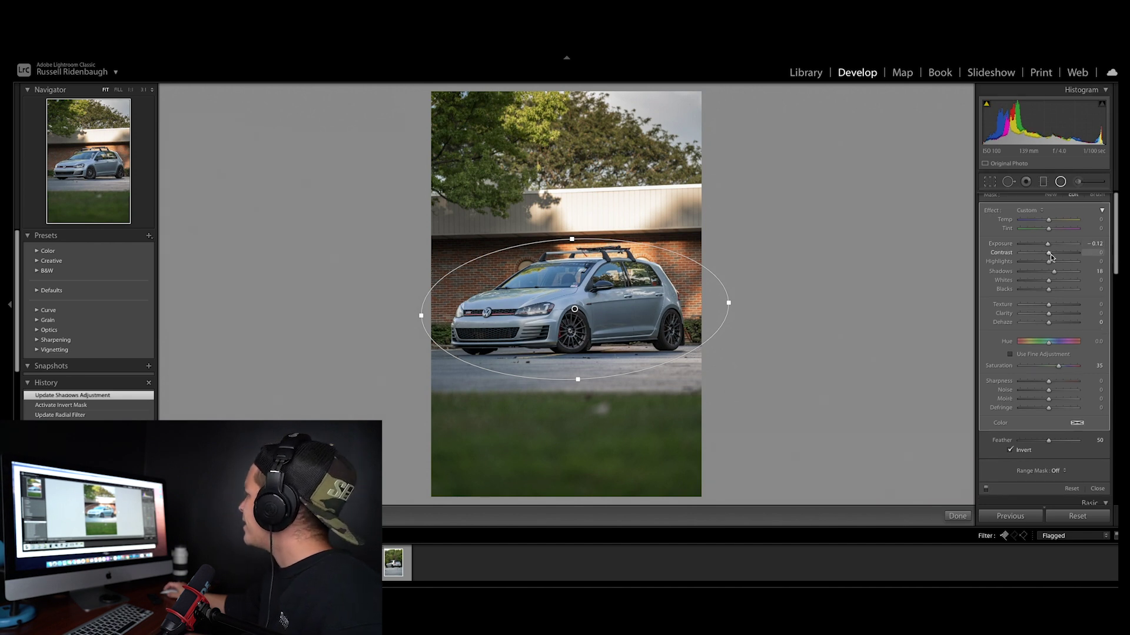
pyautogui.moveTo(1041, 257); pyautogui.dragTo(1047, 260)
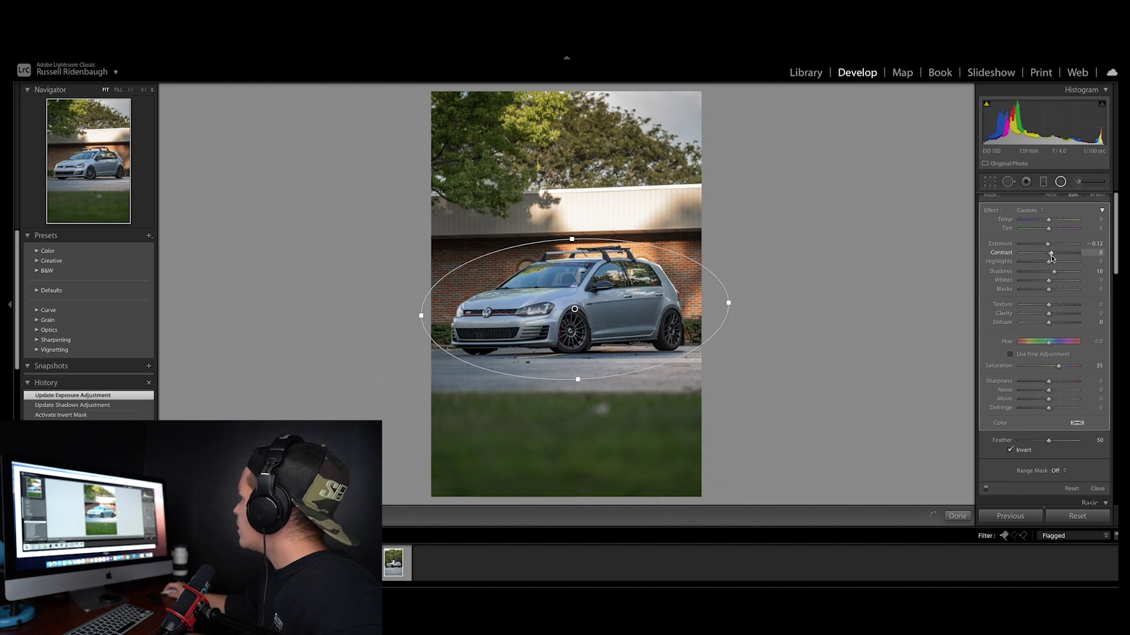
pyautogui.moveTo(1053, 266)
pyautogui.mouseDown()
pyautogui.moveTo(1031, 266)
pyautogui.moveTo(1066, 273)
pyautogui.moveTo(1055, 275)
pyautogui.mouseUp()
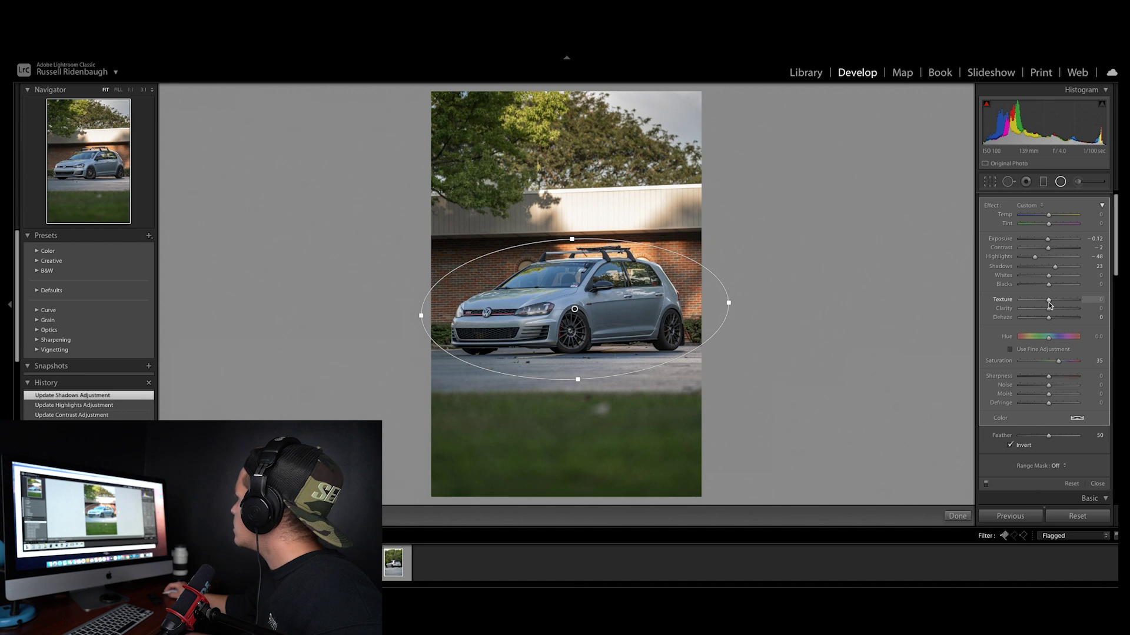
pyautogui.moveTo(1051, 309); pyautogui.dragTo(1052, 311)
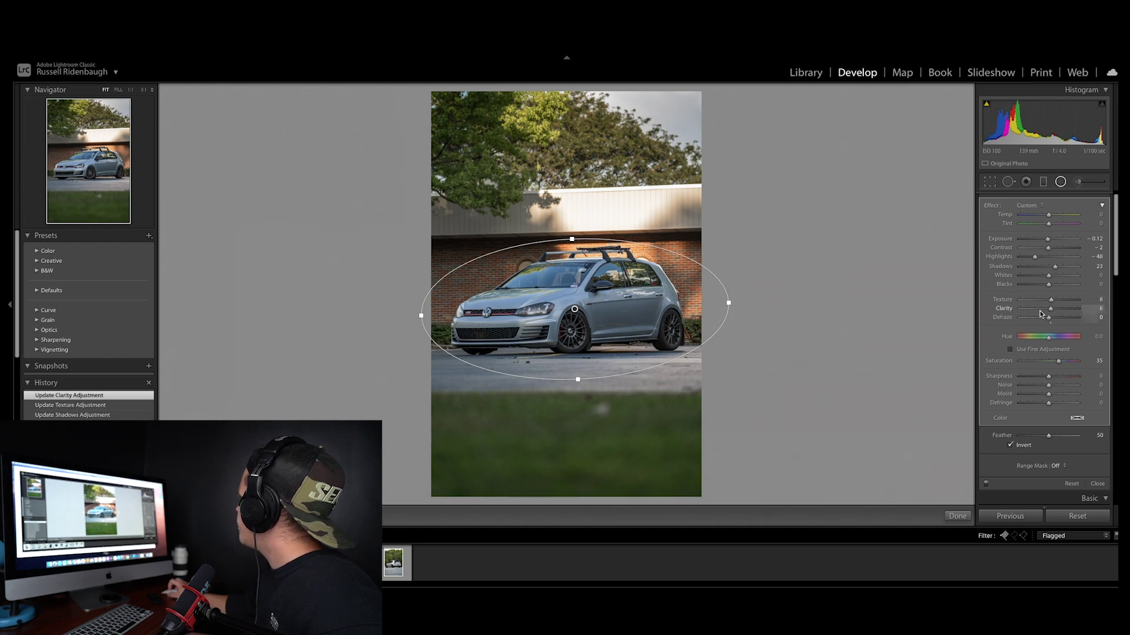
# Finish the radial filter and reduce the HSL Saturation to −21 for Aqua and −77 for Blue
pyautogui.scroll(-3, 1040, 318)
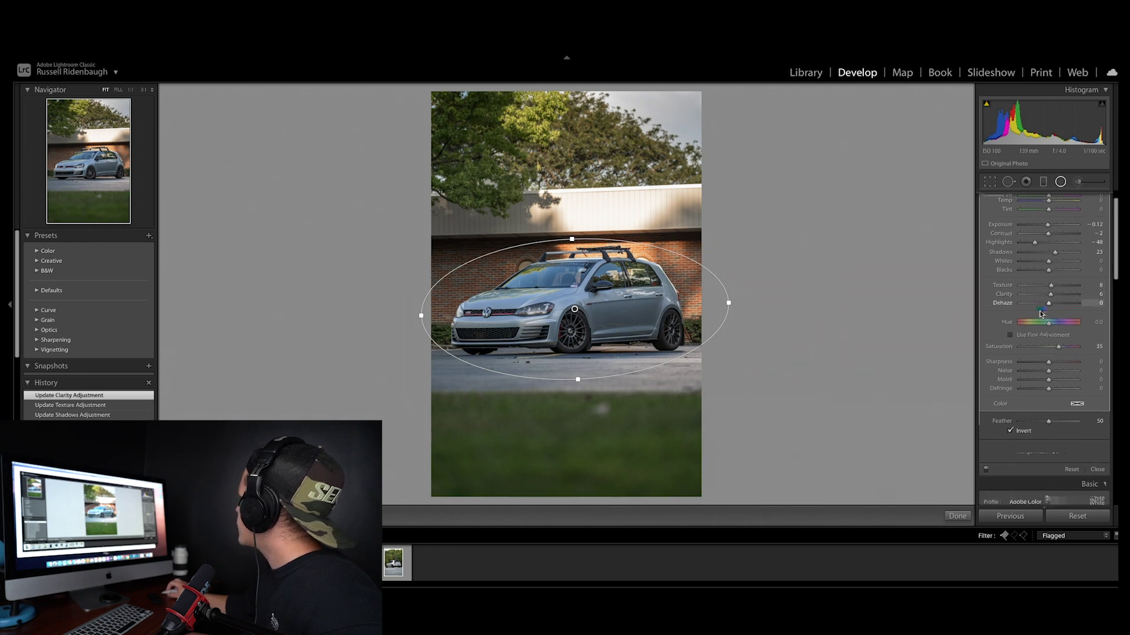
pyautogui.click(954, 517)
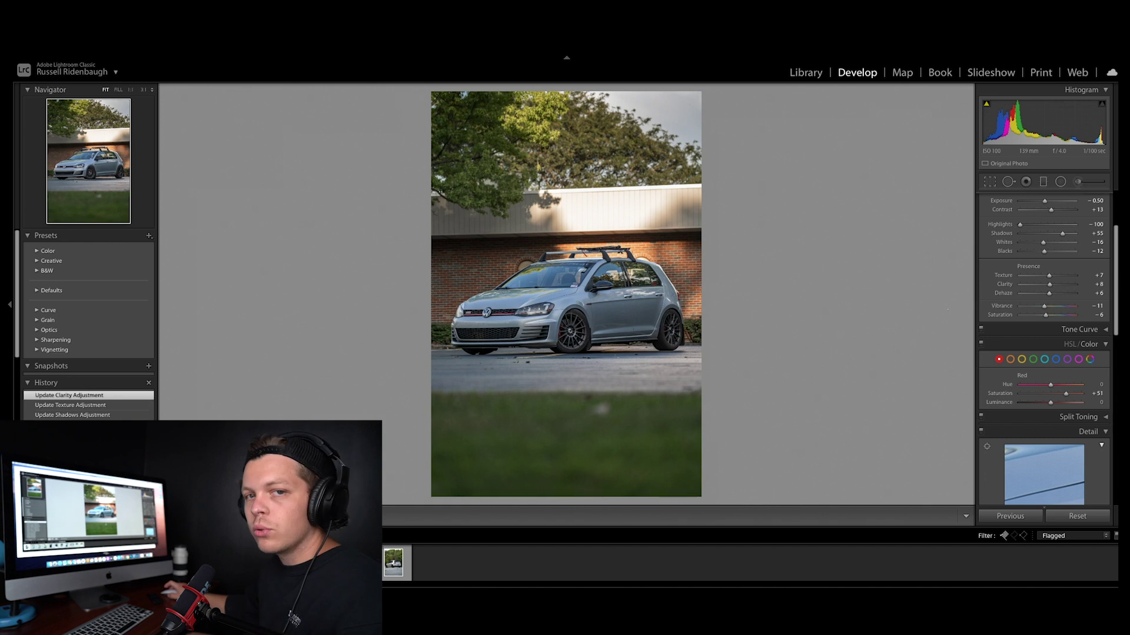
pyautogui.click(1044, 359)
pyautogui.scroll(-3, 1047, 353)
pyautogui.moveTo(1051, 336); pyautogui.dragTo(1046, 342)
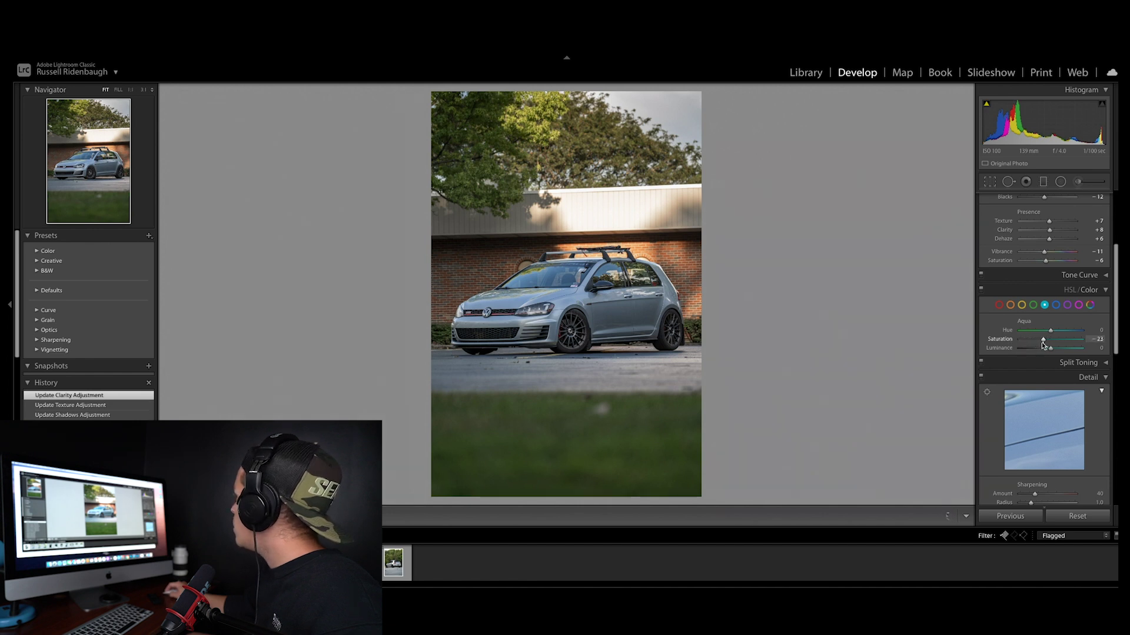
pyautogui.moveTo(1044, 345); pyautogui.dragTo(1027, 343)
pyautogui.click(1055, 305)
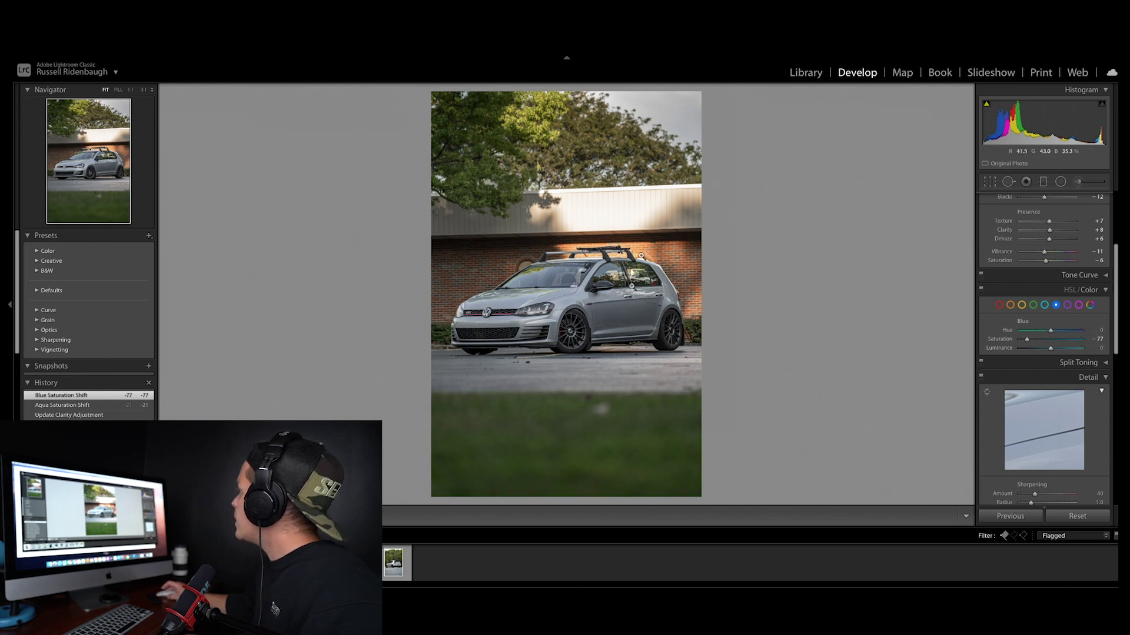
# Lower the photo's overall Exposure to −0.60 in the basic tone adjustments
pyautogui.scroll(5, 1018, 341)
pyautogui.scroll(1, 1018, 342)
pyautogui.moveTo(1045, 295); pyautogui.dragTo(1044, 295)
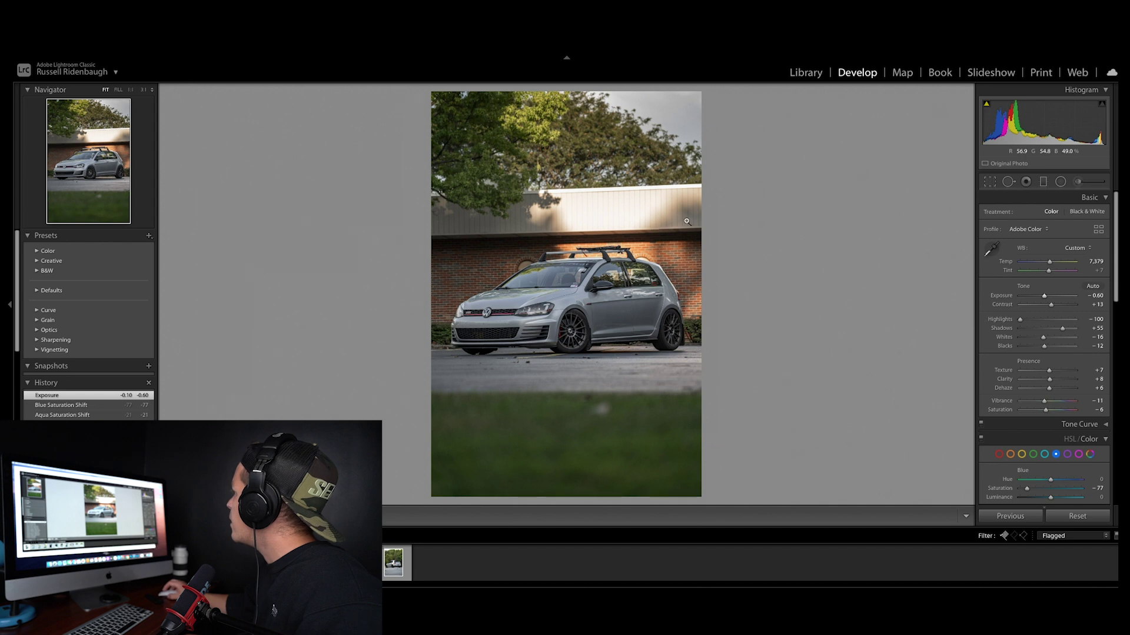
# Set the upper graduated filter over the trees and building to Exposure −1.70 and Highlights −30
pyautogui.click(1046, 182)
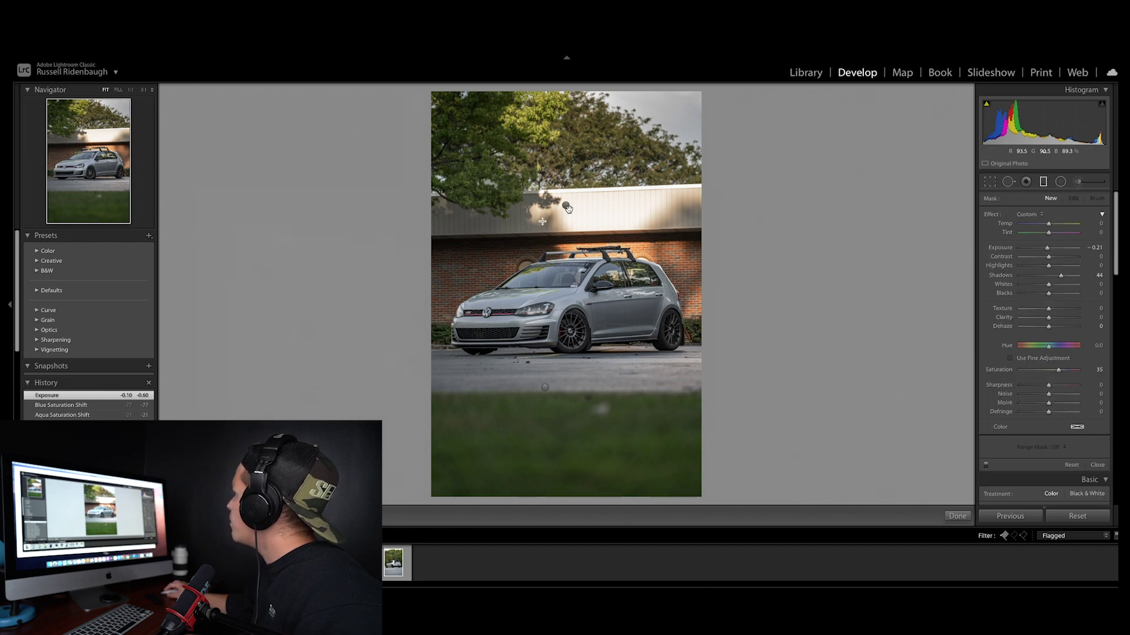
pyautogui.click(566, 207)
pyautogui.moveTo(1048, 248); pyautogui.dragTo(1017, 271)
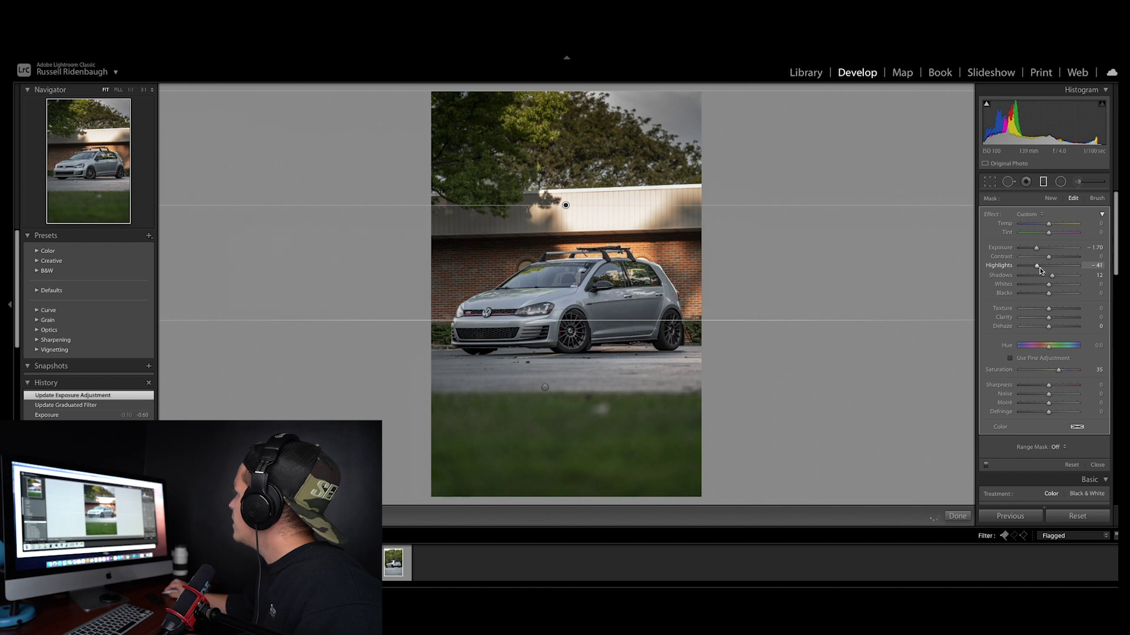
pyautogui.moveTo(1041, 267); pyautogui.dragTo(1040, 267)
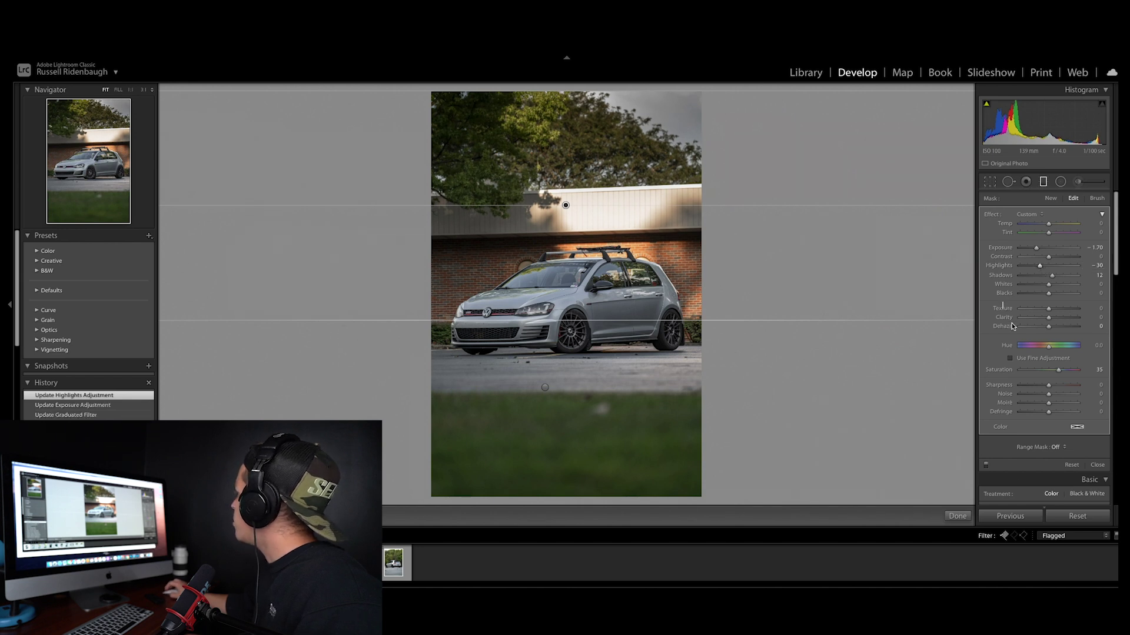
pyautogui.click(965, 521)
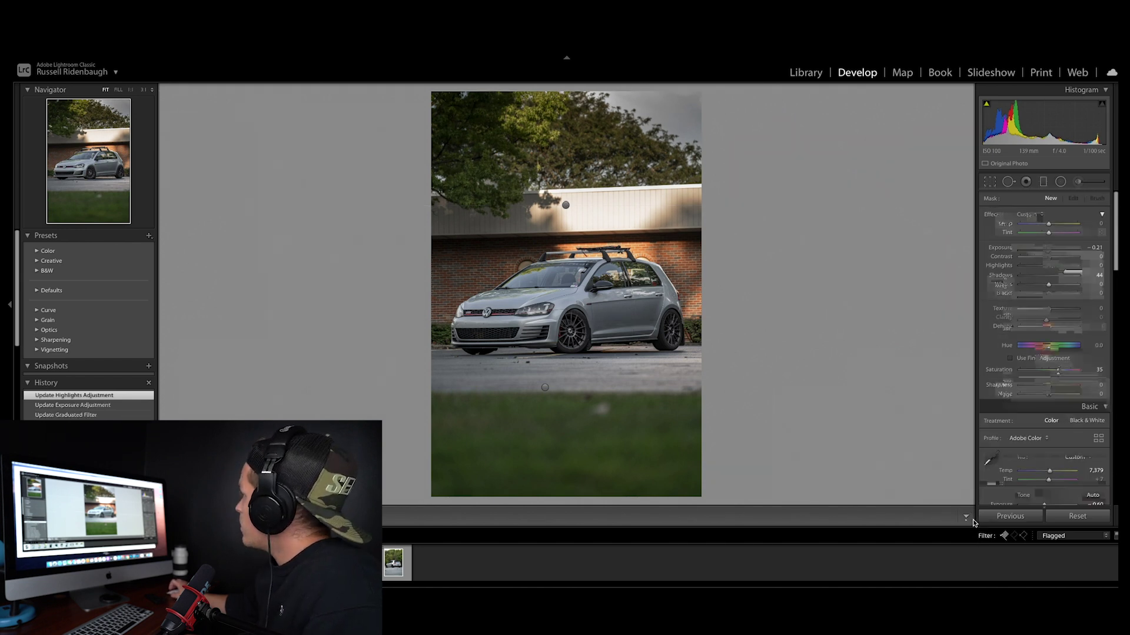
# Try an adjustment brush with Exposure −1.64 and Shadows −25 on the building's bright upper wall, and undo the stroke
pyautogui.click(1079, 182)
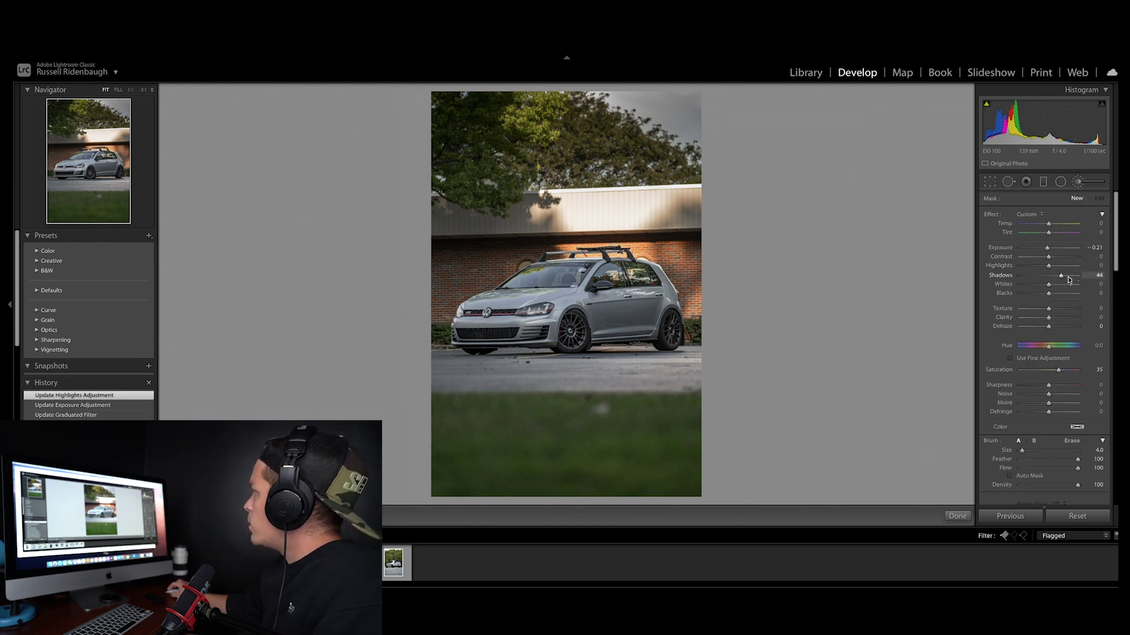
pyautogui.moveTo(1048, 248); pyautogui.dragTo(1035, 248)
pyautogui.moveTo(615, 207)
pyautogui.mouseDown()
pyautogui.moveTo(553, 209)
pyautogui.moveTo(662, 219)
pyautogui.moveTo(589, 230)
pyautogui.moveTo(665, 209)
pyautogui.moveTo(535, 203)
pyautogui.moveTo(521, 215)
pyautogui.moveTo(671, 203)
pyautogui.moveTo(588, 197)
pyautogui.mouseUp()
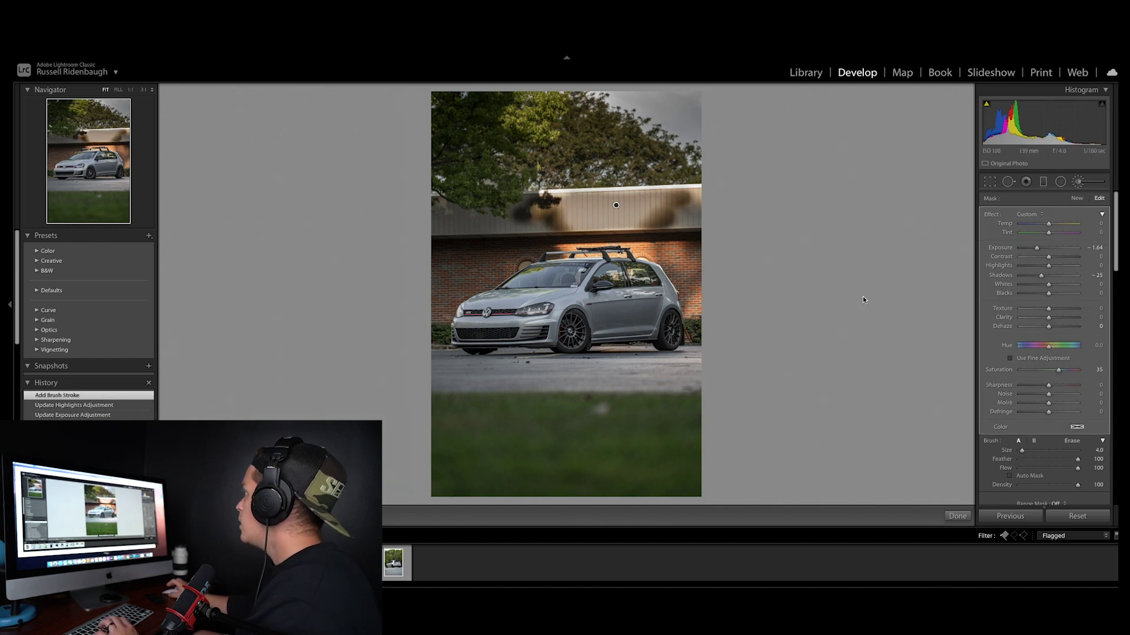
pyautogui.press('super+z')
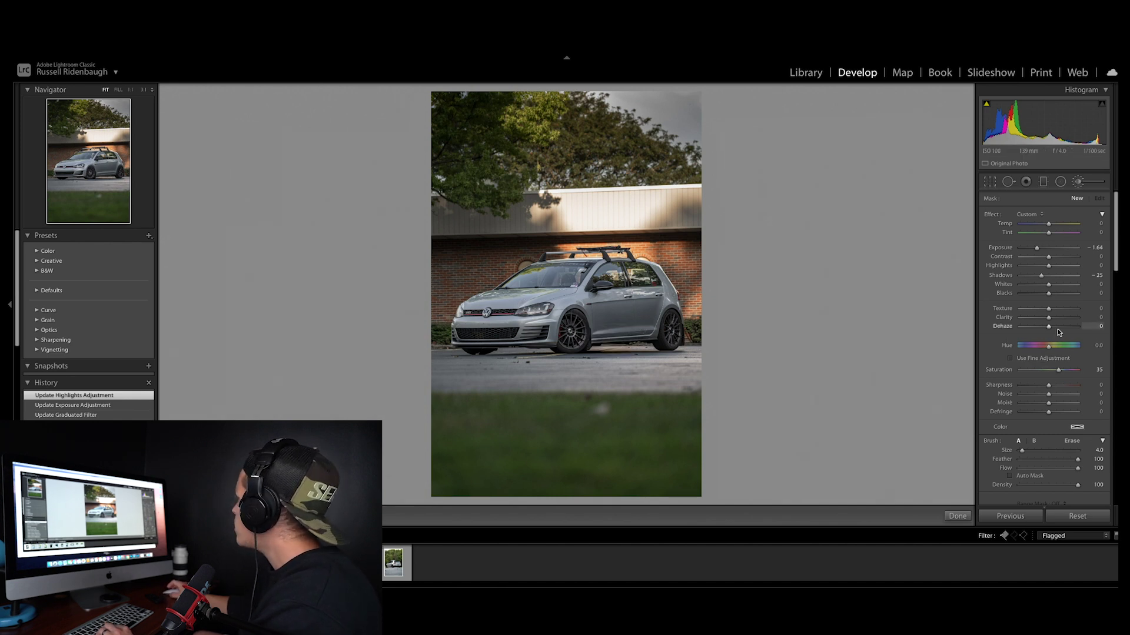
# Brush Exposure 0.14 and Shadows 7 over the car's grille and wheels, undoing the extra stroke on its side
pyautogui.moveTo(1037, 248); pyautogui.dragTo(1051, 276)
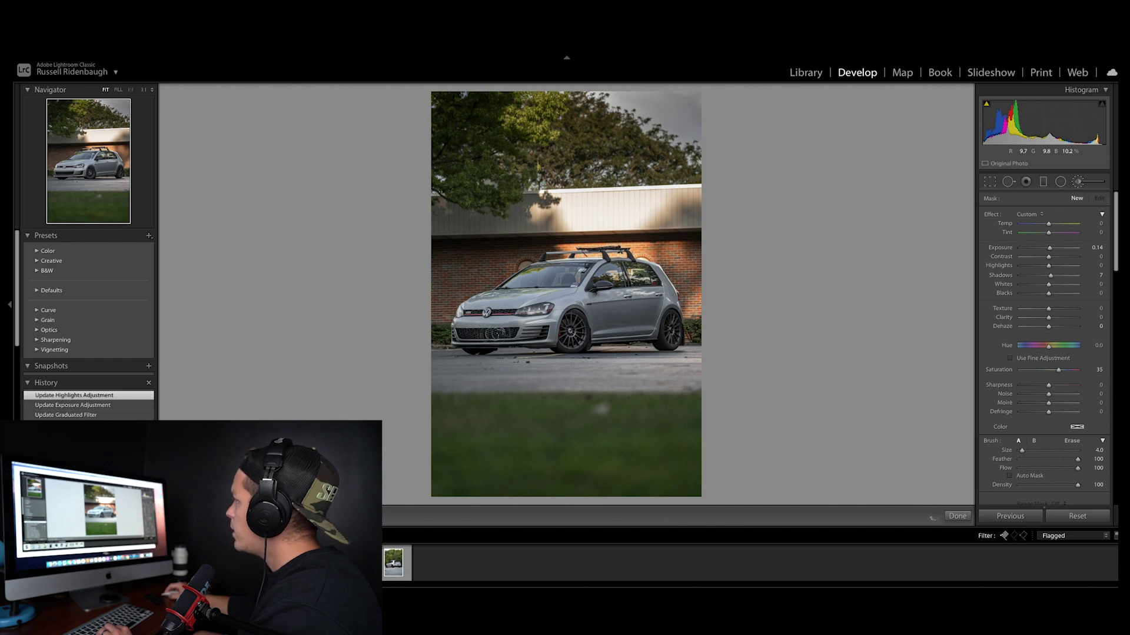
pyautogui.moveTo(513, 334); pyautogui.dragTo(491, 335)
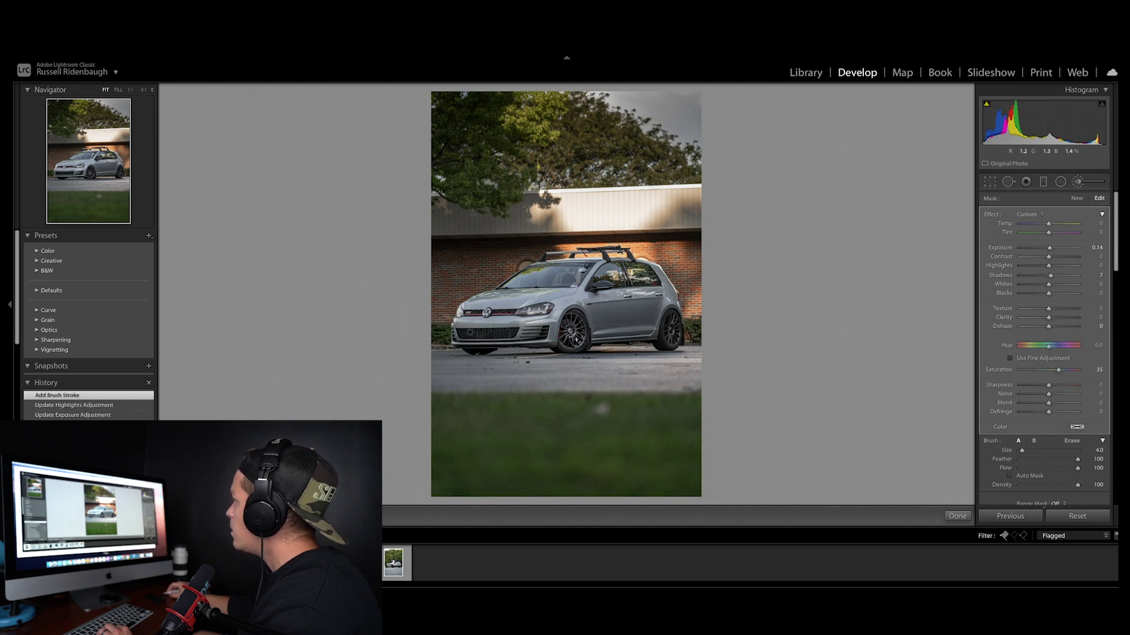
pyautogui.moveTo(572, 322); pyautogui.dragTo(583, 339)
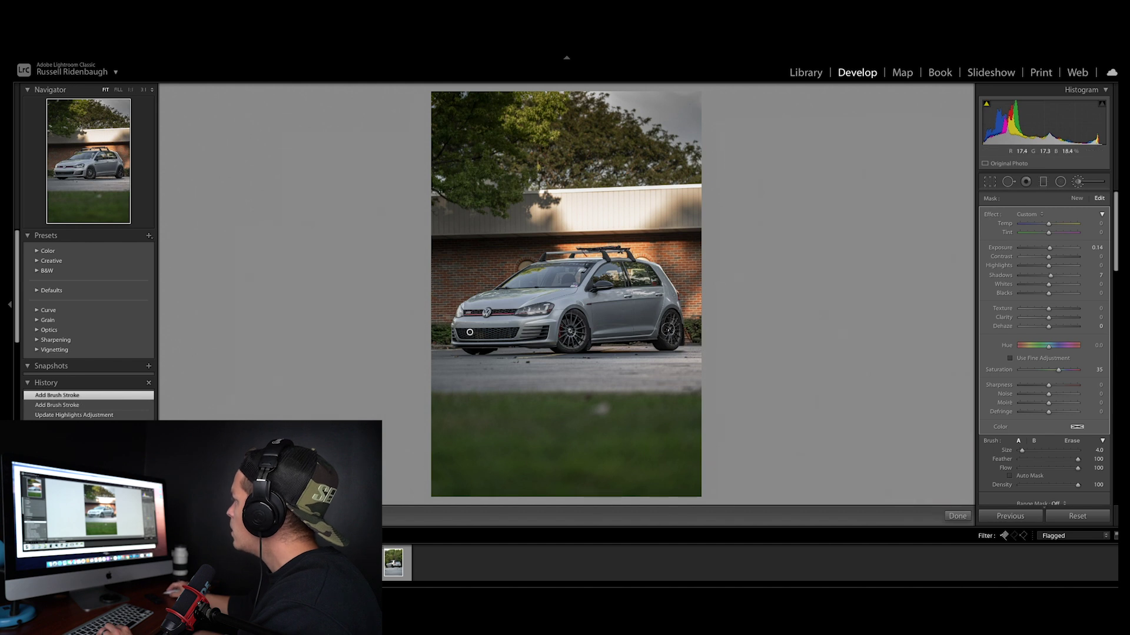
pyautogui.moveTo(667, 390); pyautogui.dragTo(669, 402)
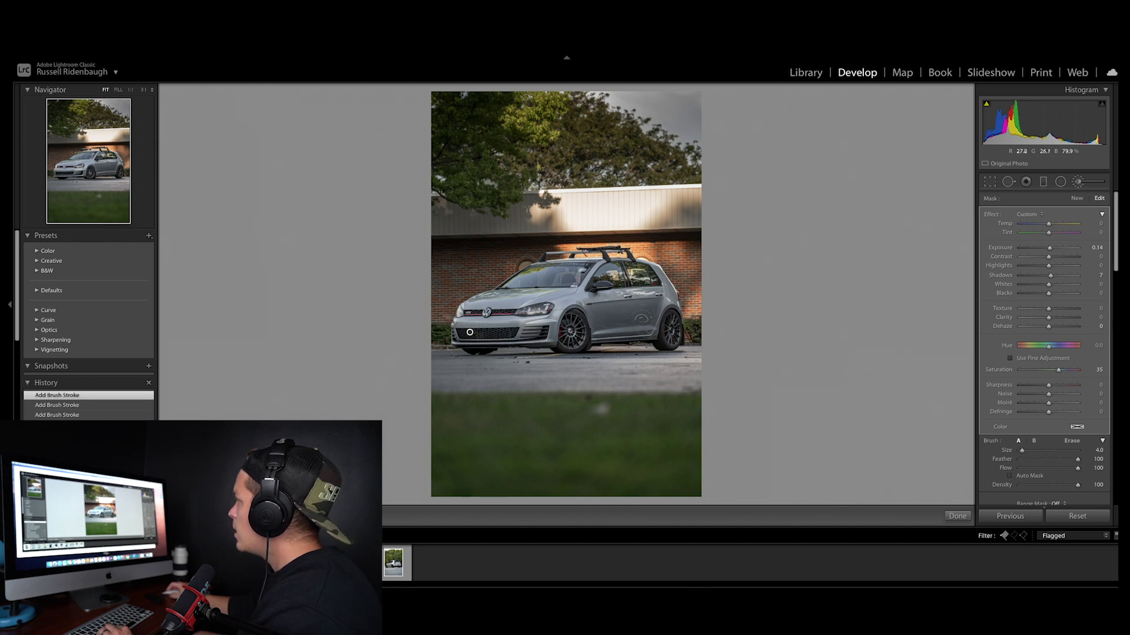
pyautogui.moveTo(625, 309)
pyautogui.mouseDown()
pyautogui.moveTo(613, 332)
pyautogui.moveTo(647, 329)
pyautogui.moveTo(656, 305)
pyautogui.moveTo(592, 298)
pyautogui.moveTo(596, 310)
pyautogui.moveTo(657, 295)
pyautogui.moveTo(601, 304)
pyautogui.mouseUp()
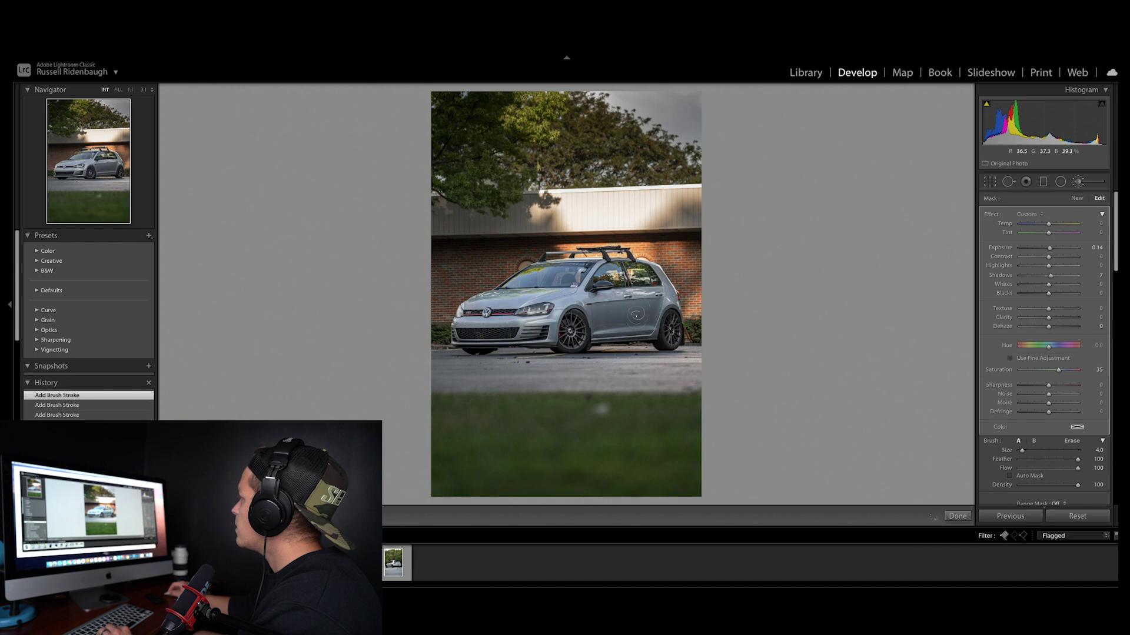
pyautogui.press('super+z')
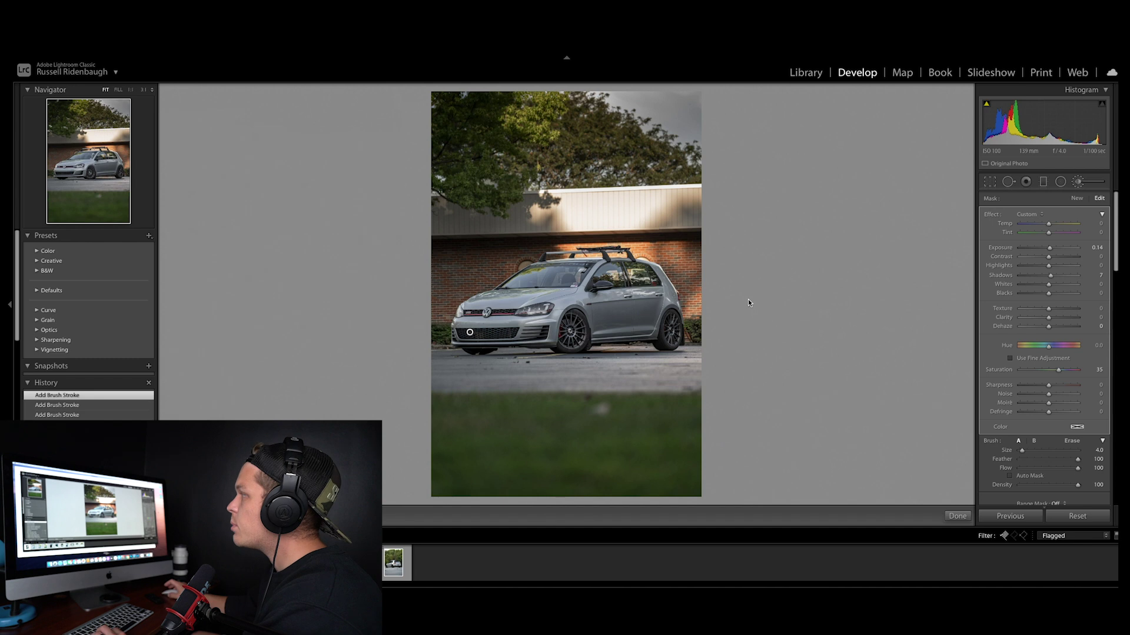
pyautogui.scroll(-3, 1050, 478)
pyautogui.click(957, 517)
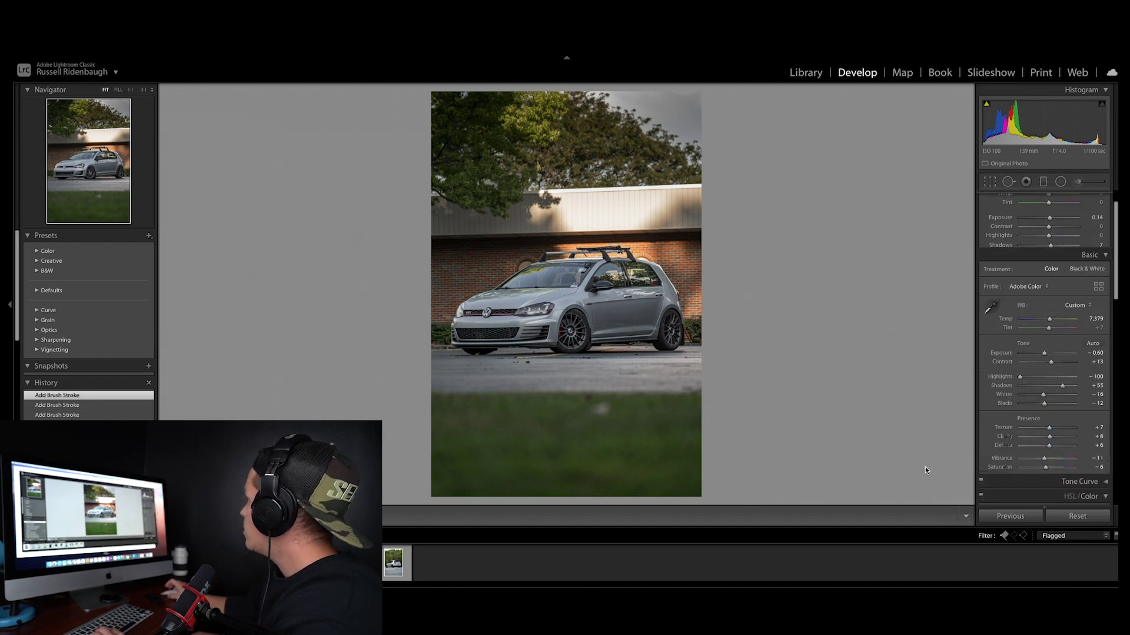
# Sharpen the photo with Masking 98 and Amount 136
pyautogui.scroll(-5, 1054, 409)
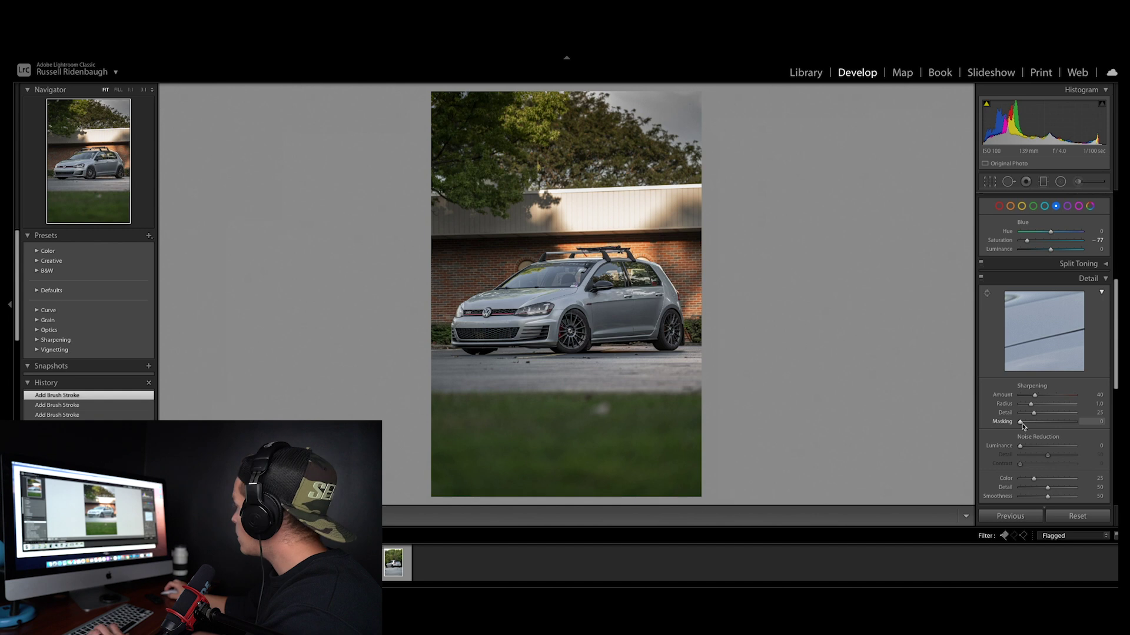
pyautogui.moveTo(1021, 424); pyautogui.dragTo(1071, 398)
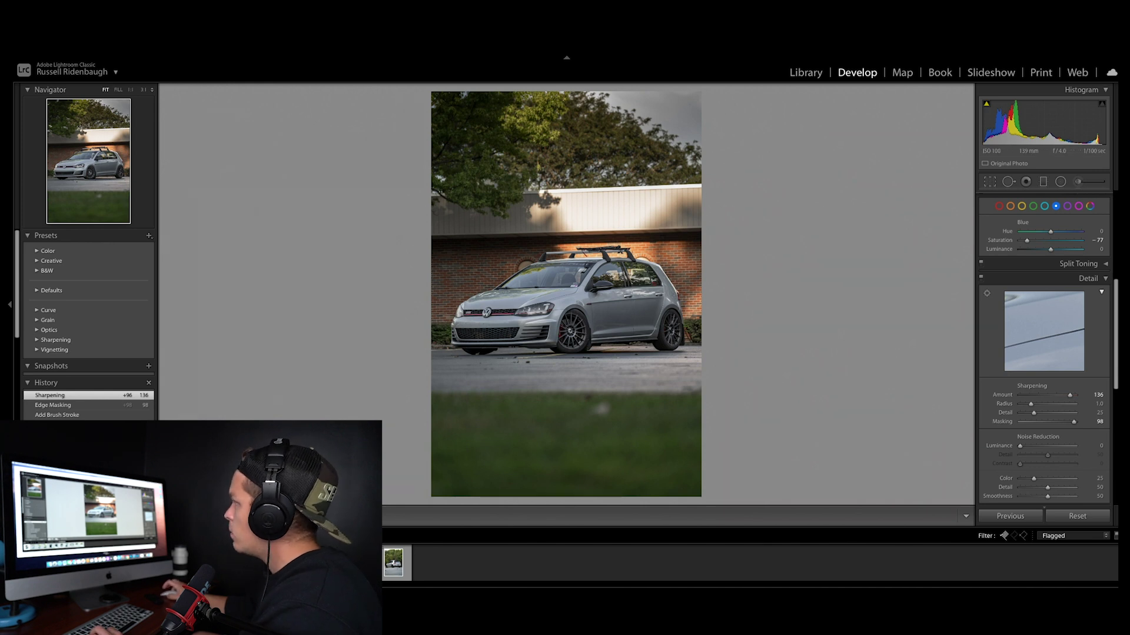
# Compare the edited car photo with the original side by side in the before/after view
pyautogui.press('y')
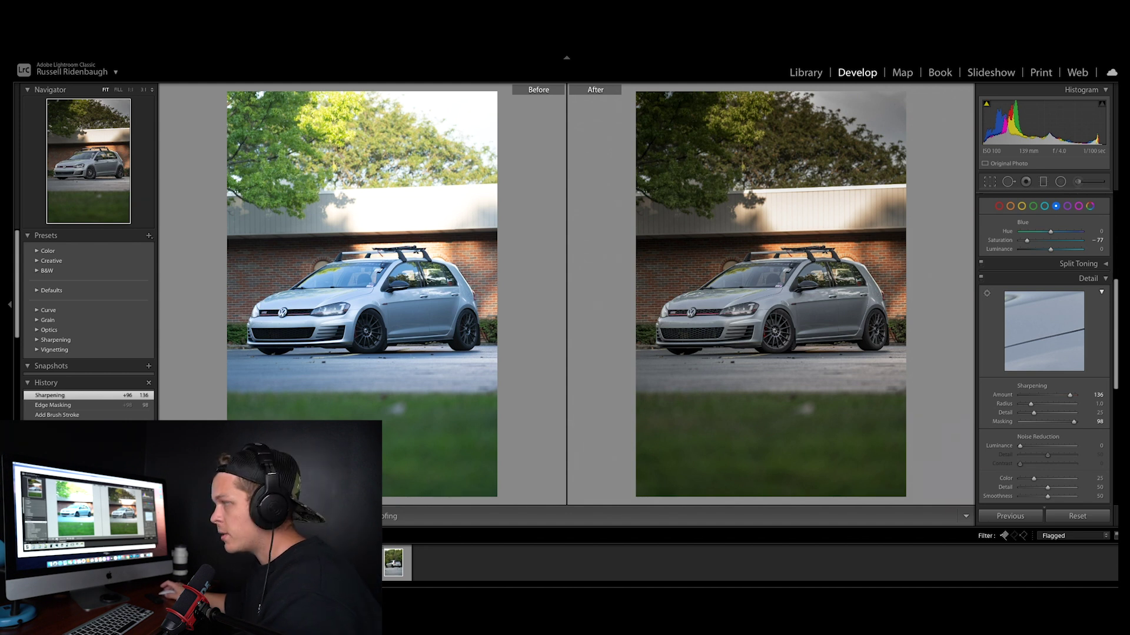
pyautogui.press('y')
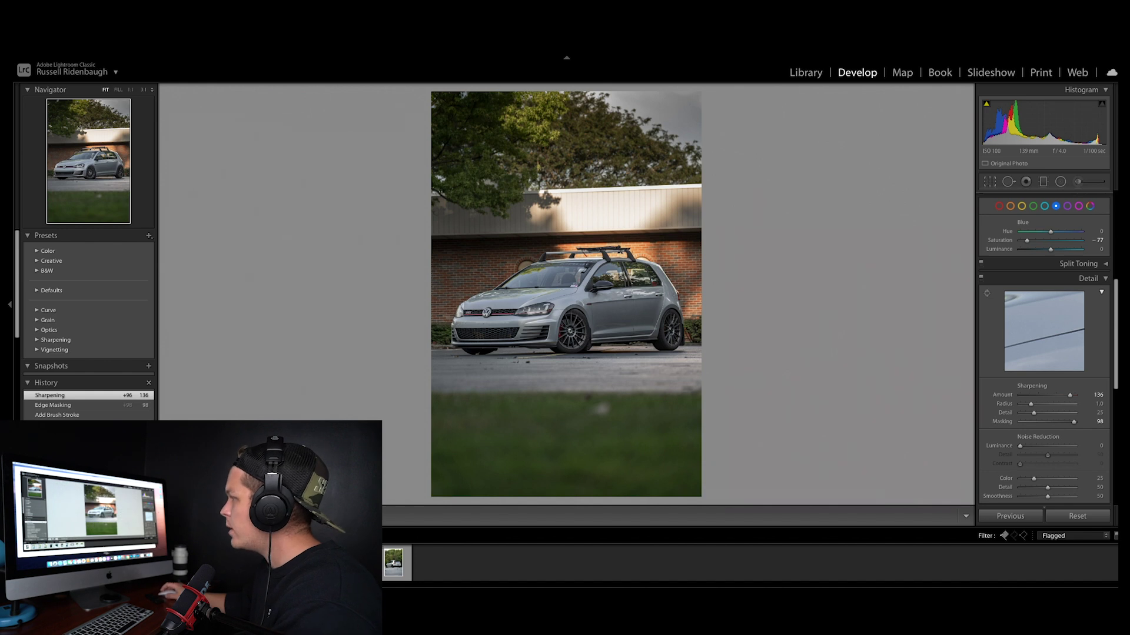
pyautogui.press('y')
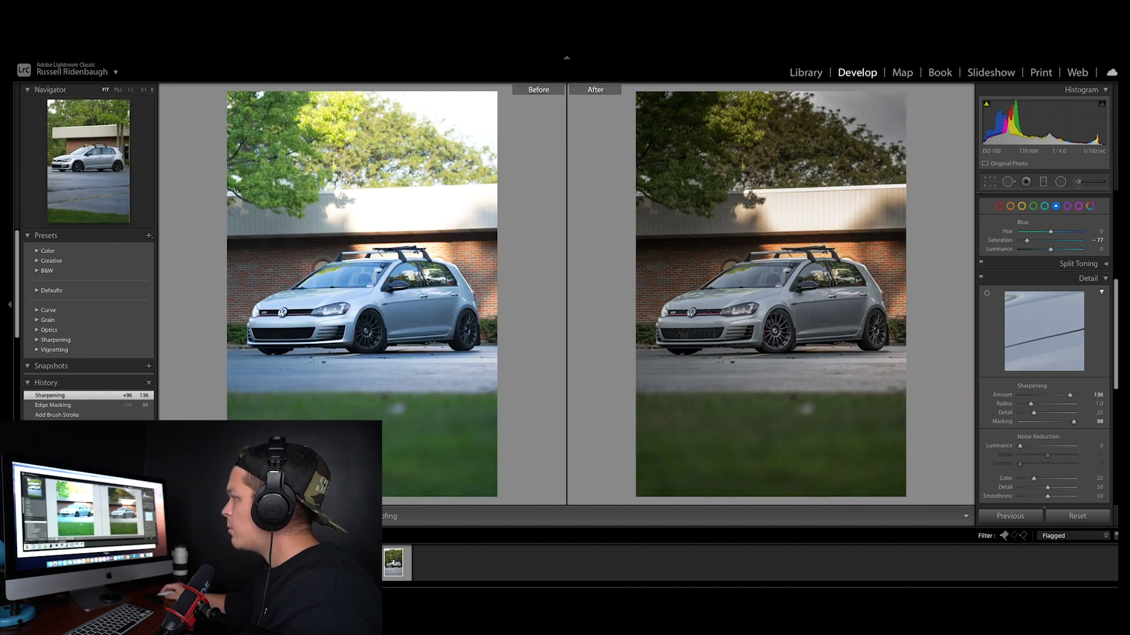